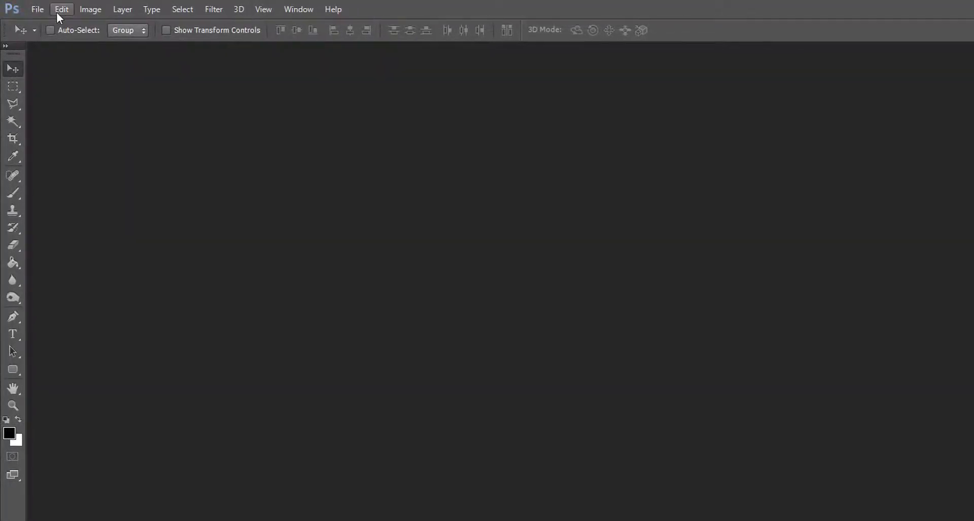
# Create a new 1920 × 1080 px, 72 ppi document with a white background.
pyautogui.click(37, 9)
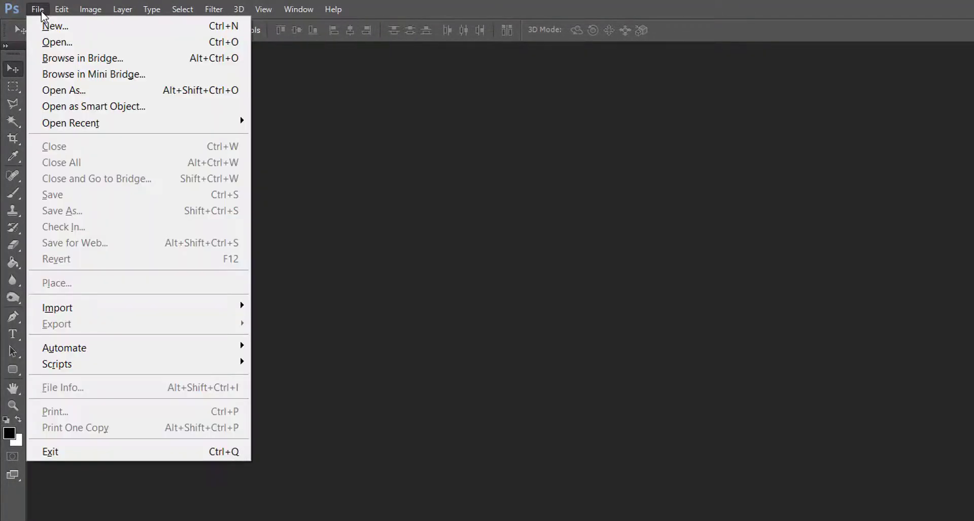
pyautogui.click(45, 24)
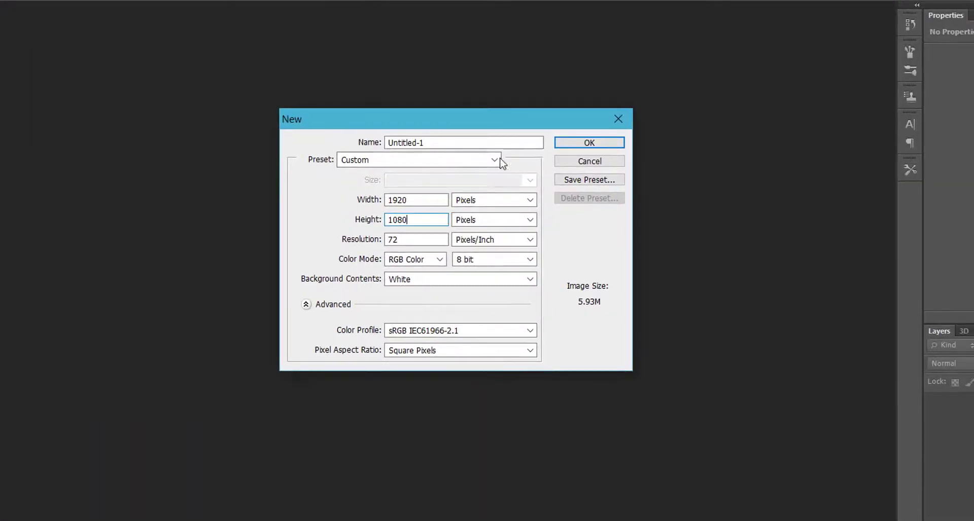
pyautogui.click(581, 147)
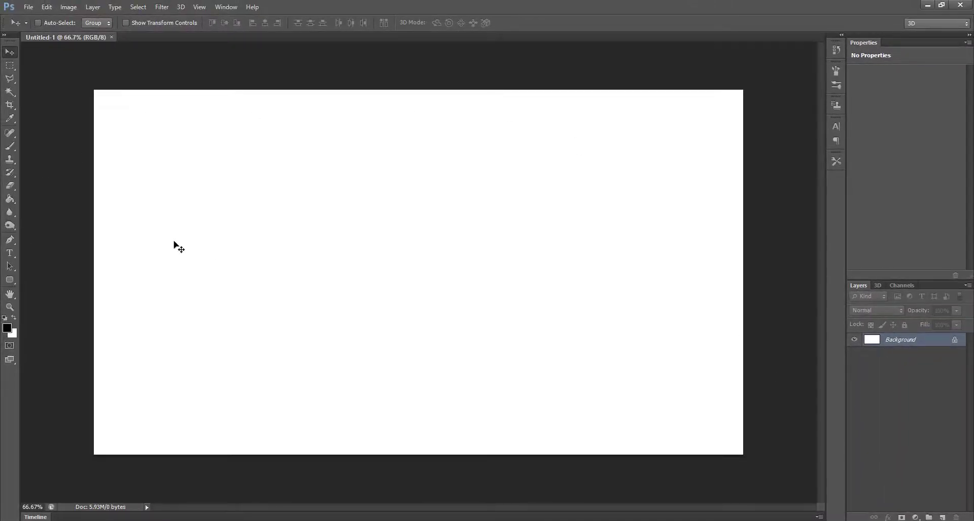
# Type 'Text' in black 300 pt Century Gothic and move it to the canvas centre.
pyautogui.click(8, 253)
pyautogui.moveTo(277, 203); pyautogui.dragTo(533, 317)
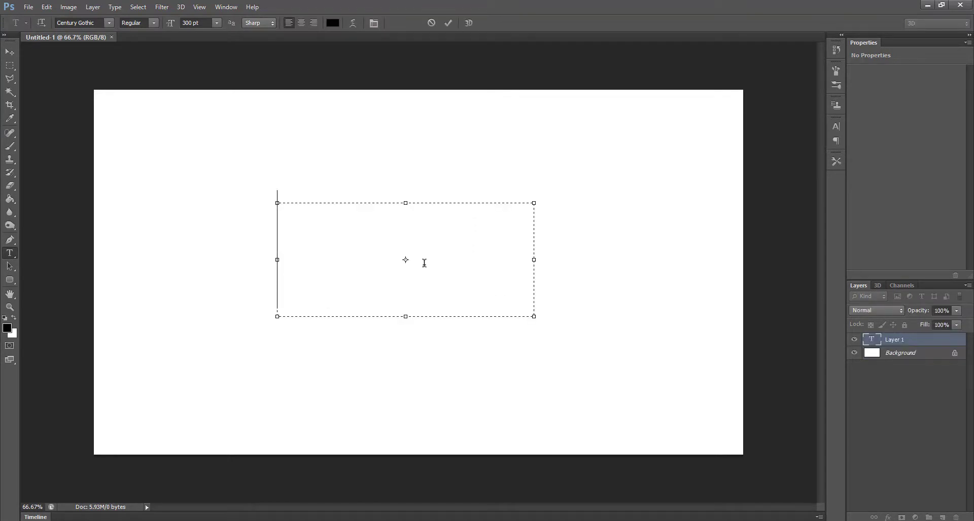
pyautogui.write('Text')
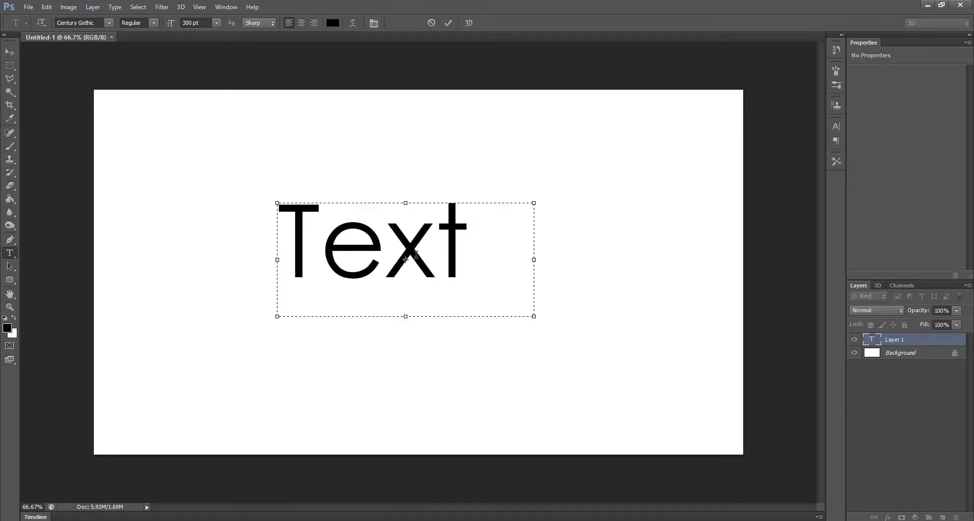
pyautogui.click(9, 52)
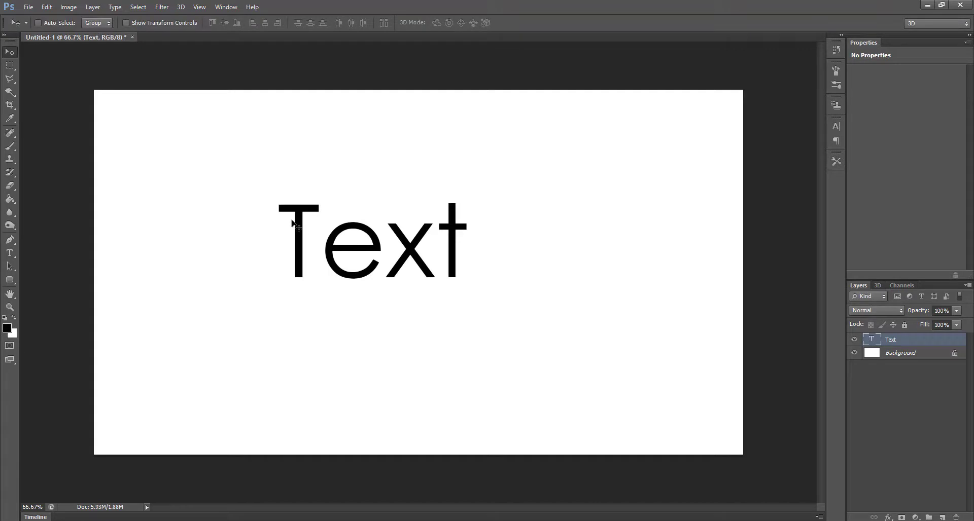
pyautogui.moveTo(297, 214); pyautogui.dragTo(349, 213)
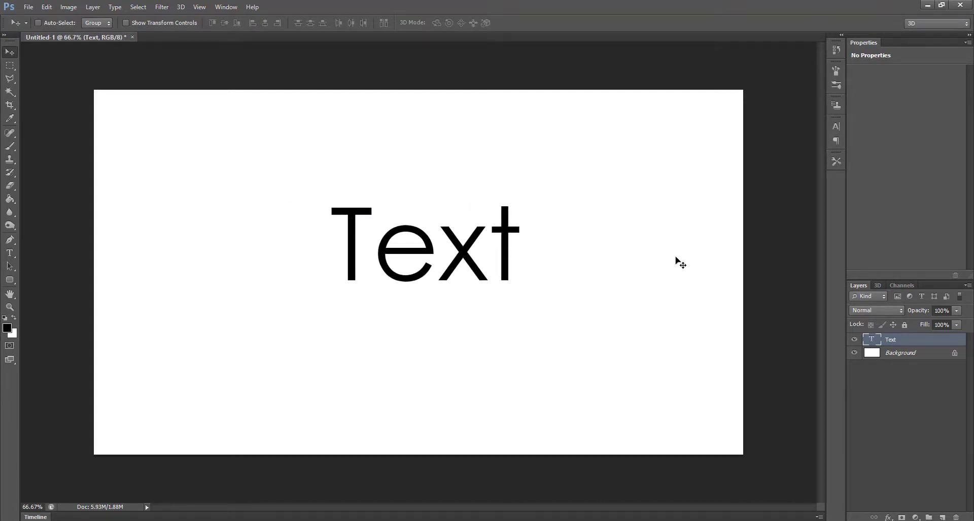
# Convert the white Background layer into a 3D postcard.
pyautogui.click(891, 354)
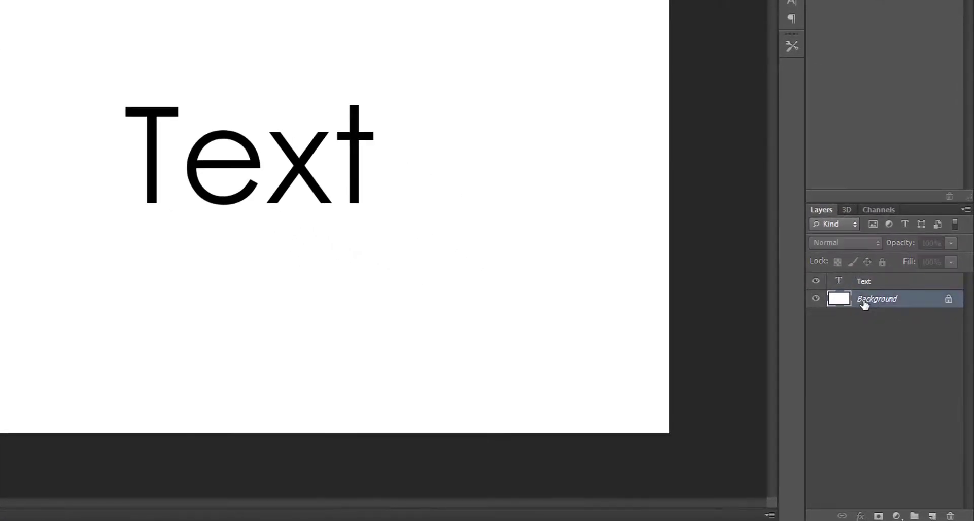
pyautogui.rightClick(891, 353)
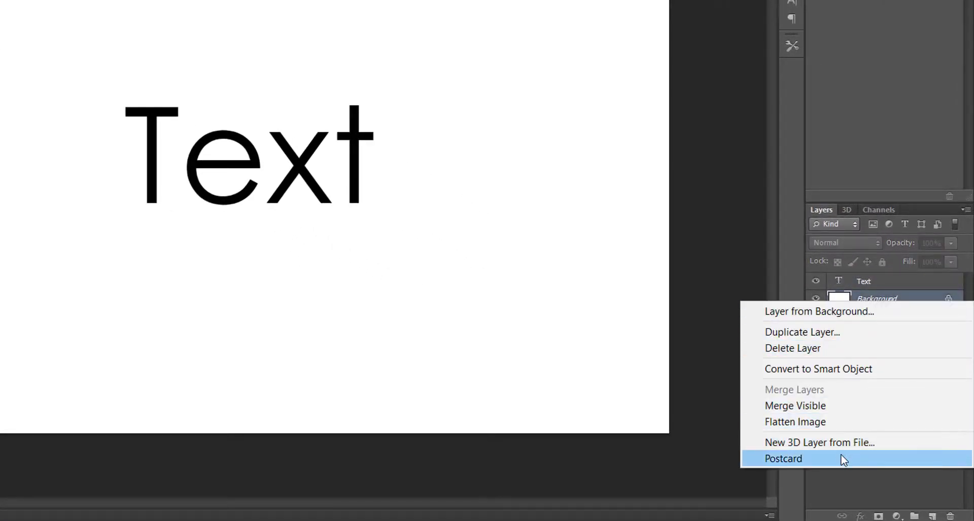
pyautogui.click(841, 459)
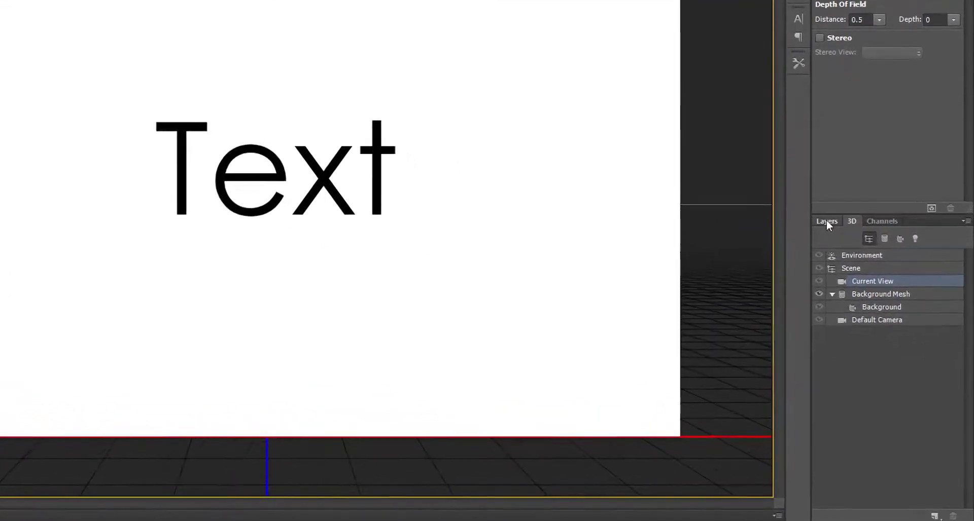
# Extrude the Text layer into 3D letters with New 3D Extrusion from Selected Layer.
pyautogui.click(858, 285)
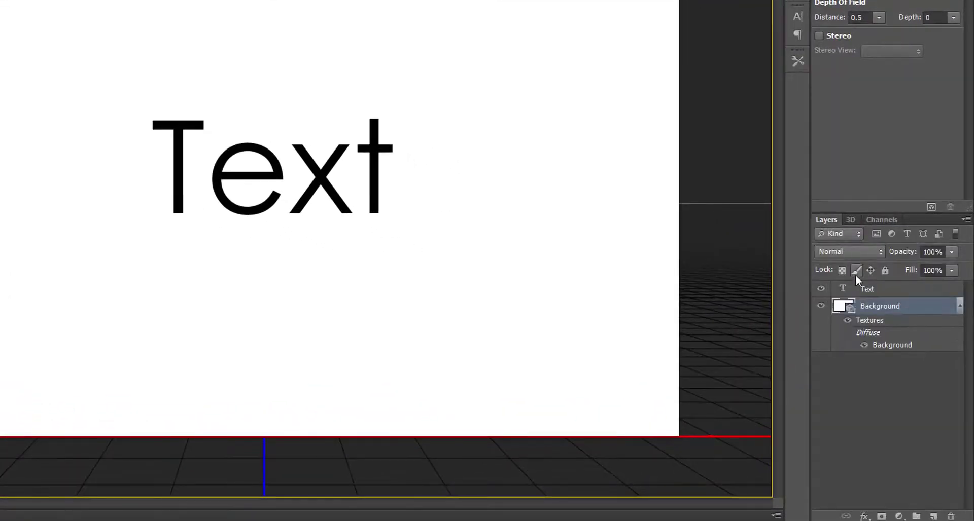
pyautogui.rightClick(869, 294)
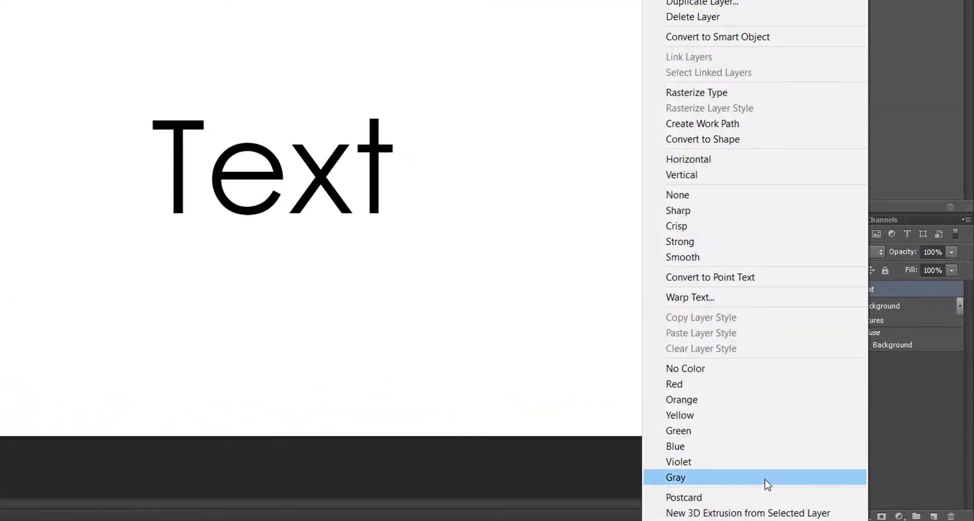
pyautogui.click(774, 513)
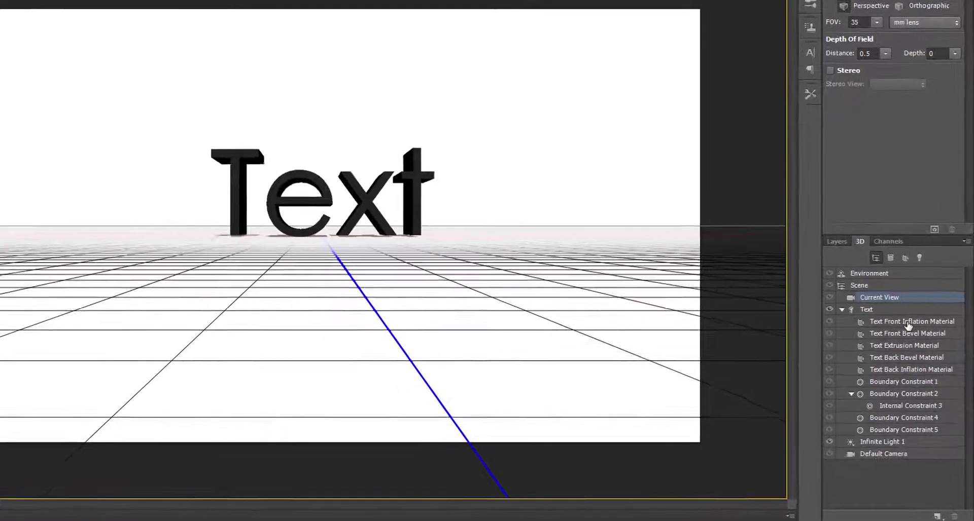
# Set the Text Front Inflation Material diffuse colour to cyan #37c8f2.
pyautogui.click(913, 353)
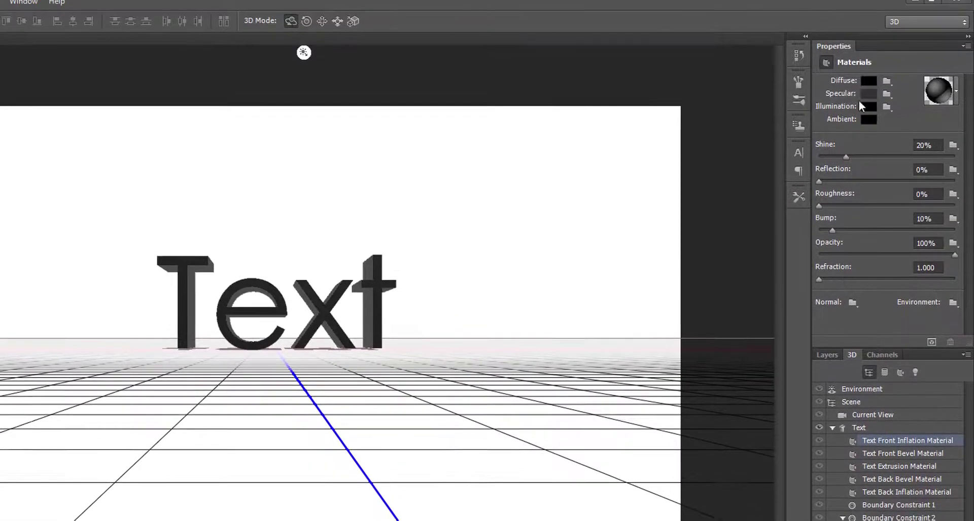
pyautogui.click(868, 88)
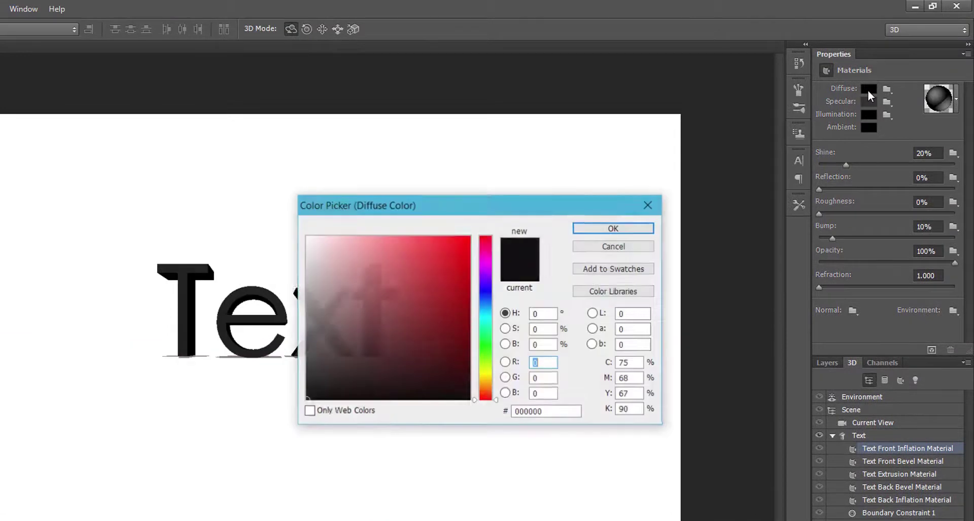
pyautogui.click(486, 312)
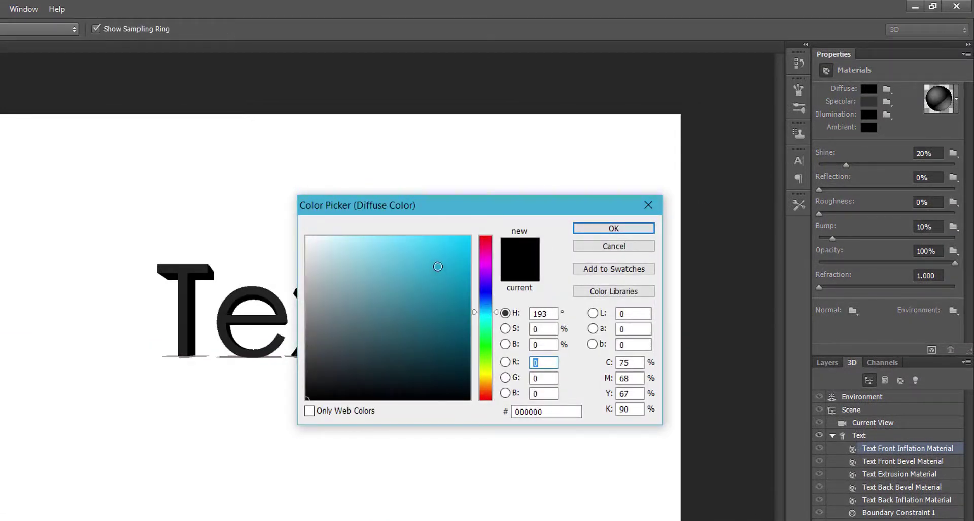
pyautogui.click(433, 244)
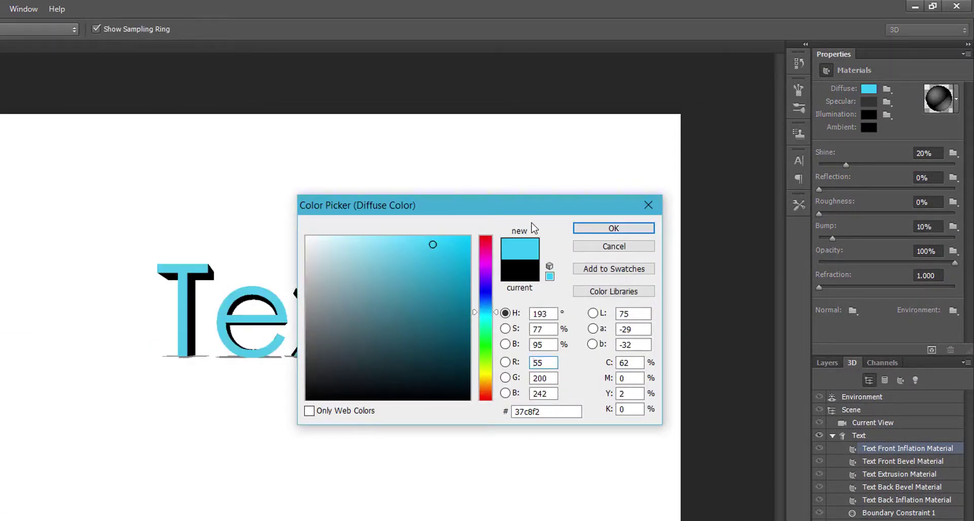
pyautogui.click(613, 228)
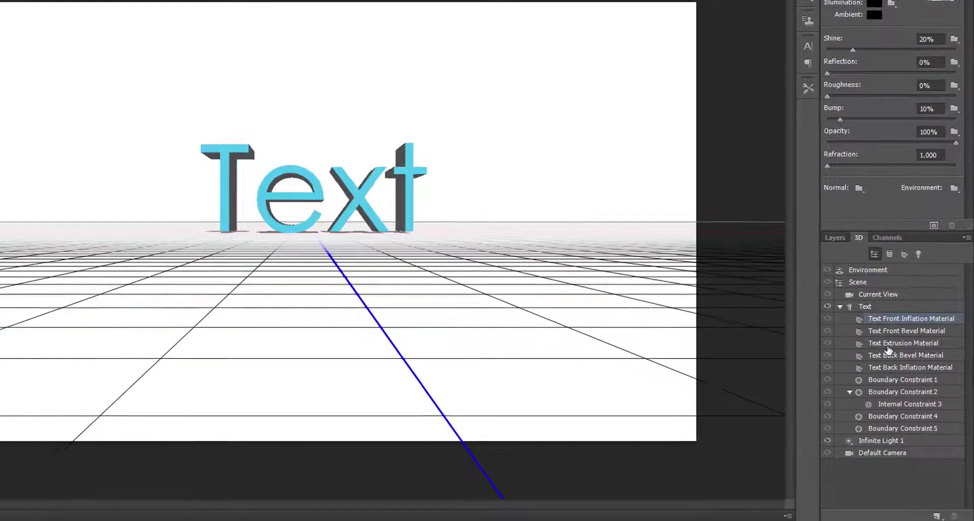
# Set the Text Extrusion Material diffuse colour to yellow #ffd200.
pyautogui.click(915, 373)
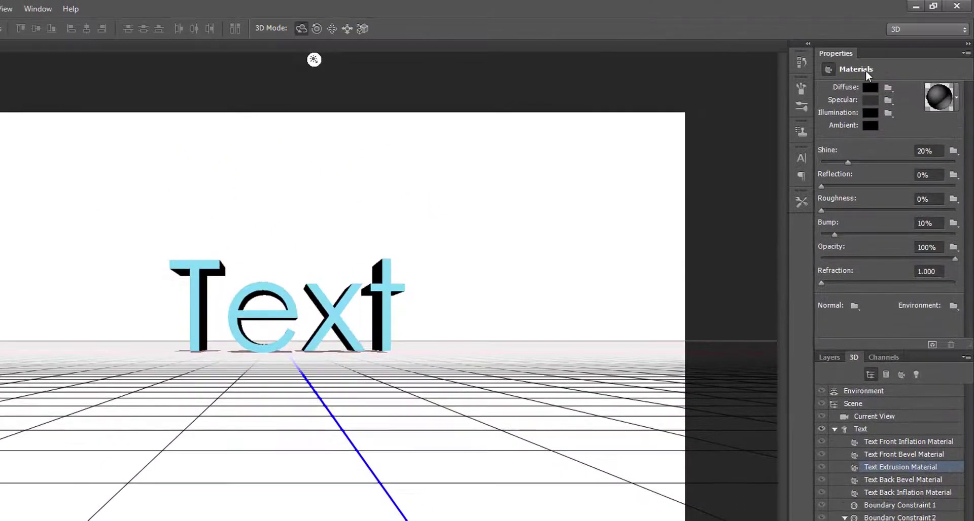
pyautogui.click(870, 88)
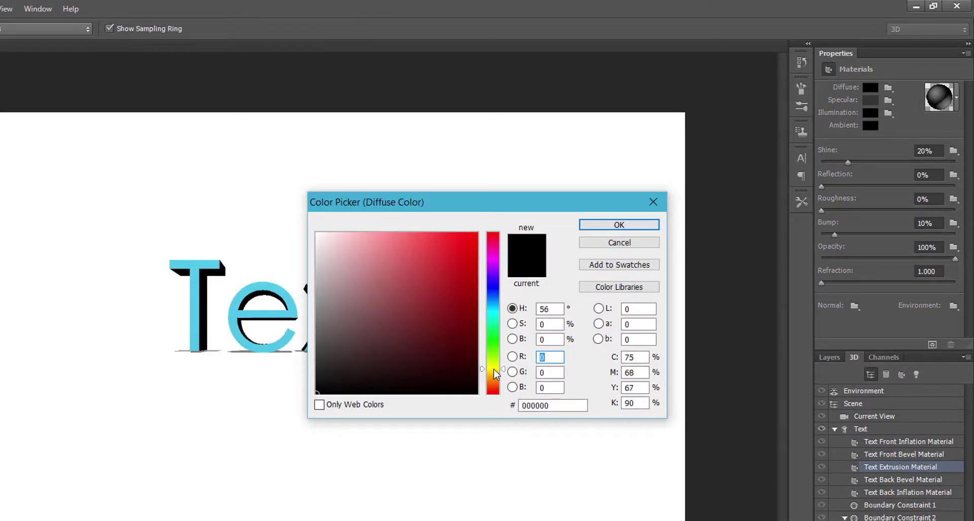
pyautogui.moveTo(498, 372); pyautogui.dragTo(496, 372)
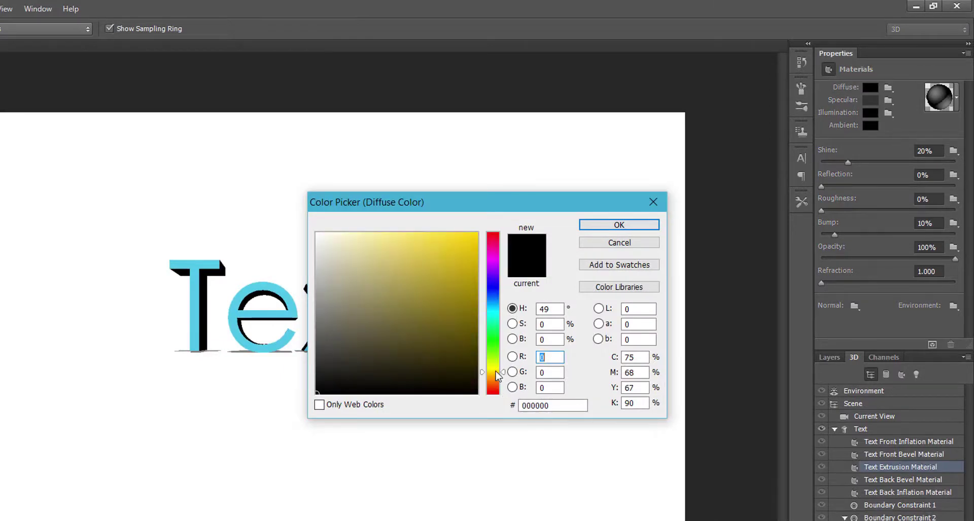
pyautogui.moveTo(438, 267)
pyautogui.mouseDown()
pyautogui.moveTo(480, 213)
pyautogui.moveTo(500, 208)
pyautogui.mouseUp()
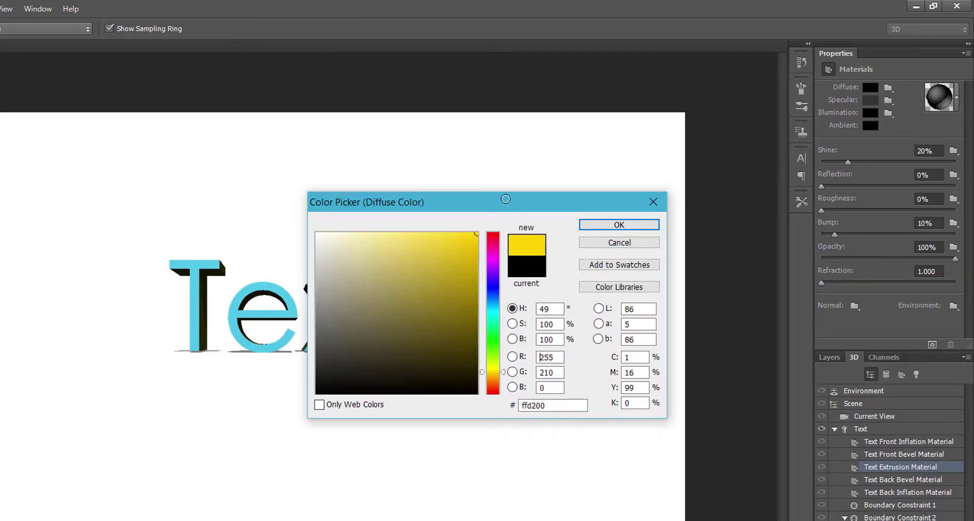
pyautogui.click(618, 224)
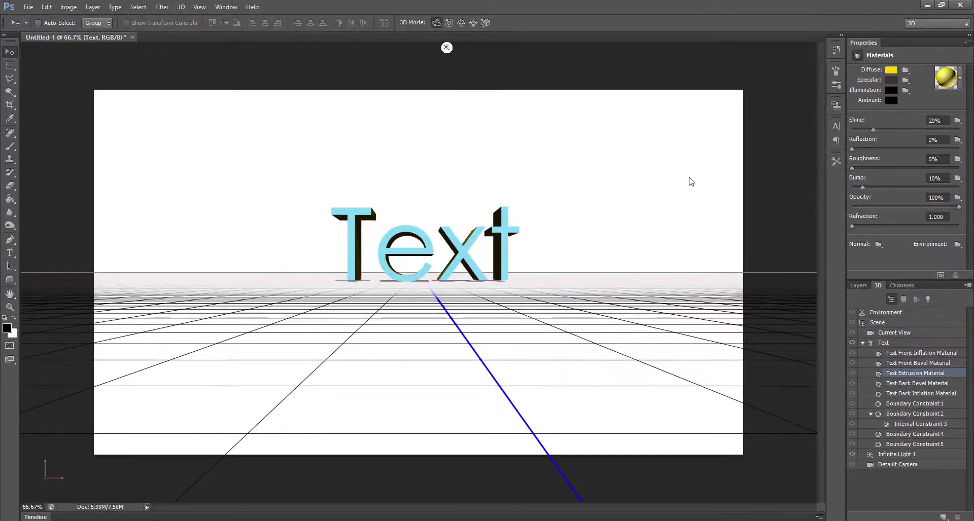
pyautogui.click(858, 285)
# Select the Background and Text 3D layers and merge them with Ctrl+E.
pyautogui.click(895, 353)
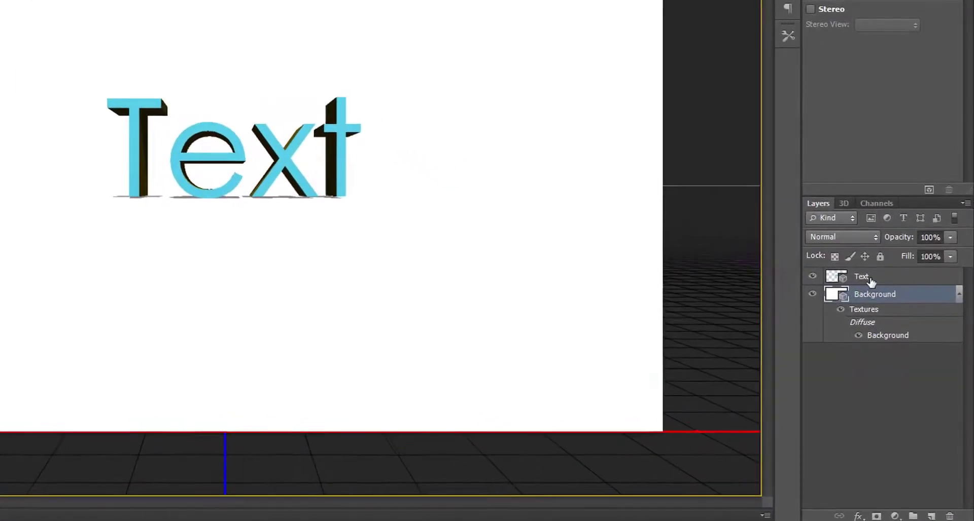
pyautogui.keyDown('shift'); pyautogui.click(870, 278); pyautogui.keyUp('shift')
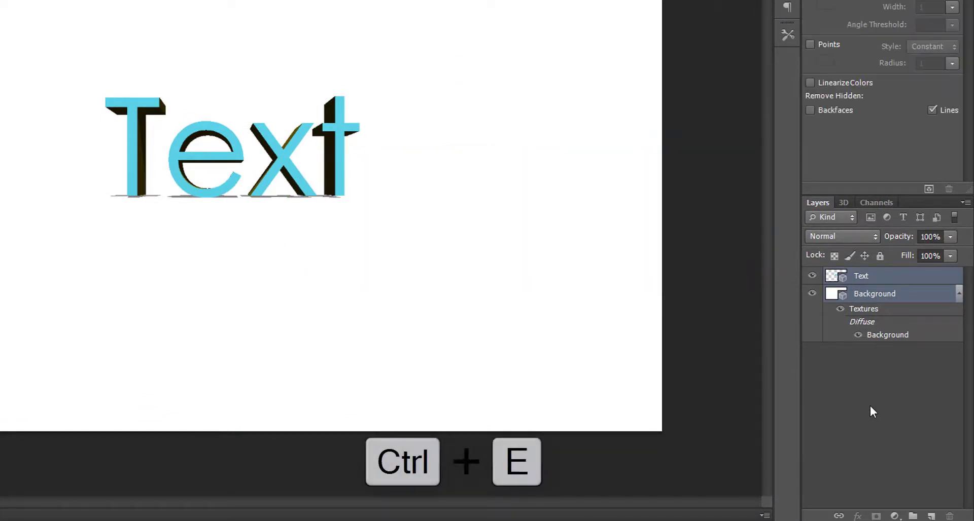
pyautogui.hotkey('ctrl', 'e')
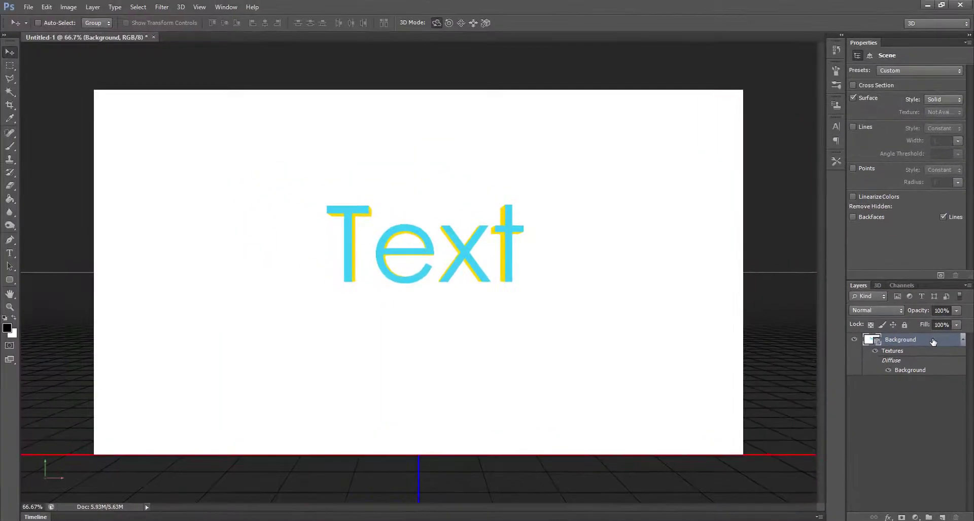
# Render the 3D scene, then rasterize the 3D layer into a flat Background image.
pyautogui.click(179, 7)
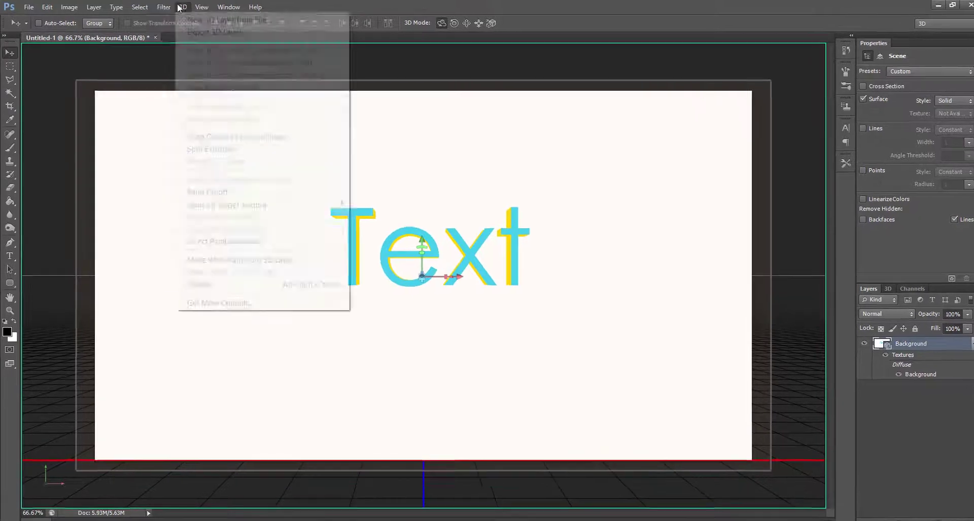
pyautogui.click(338, 375)
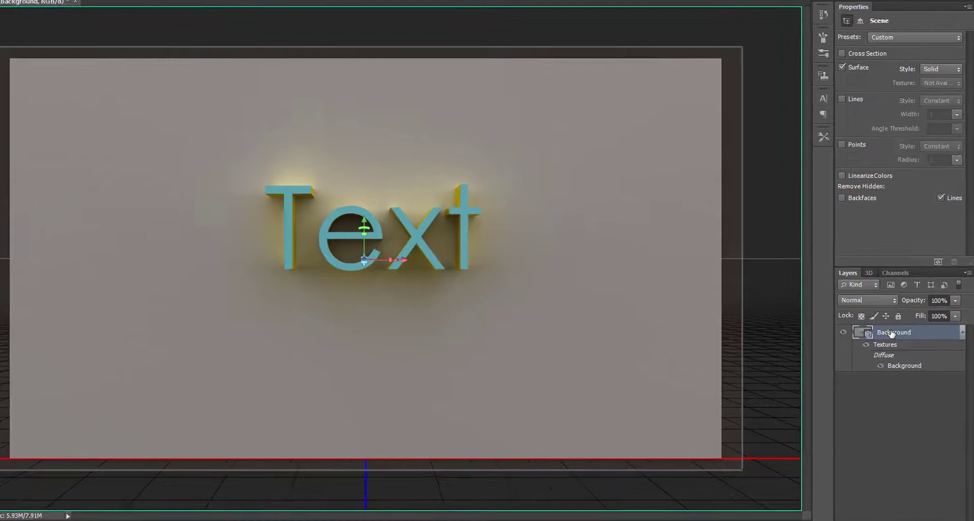
pyautogui.rightClick(893, 337)
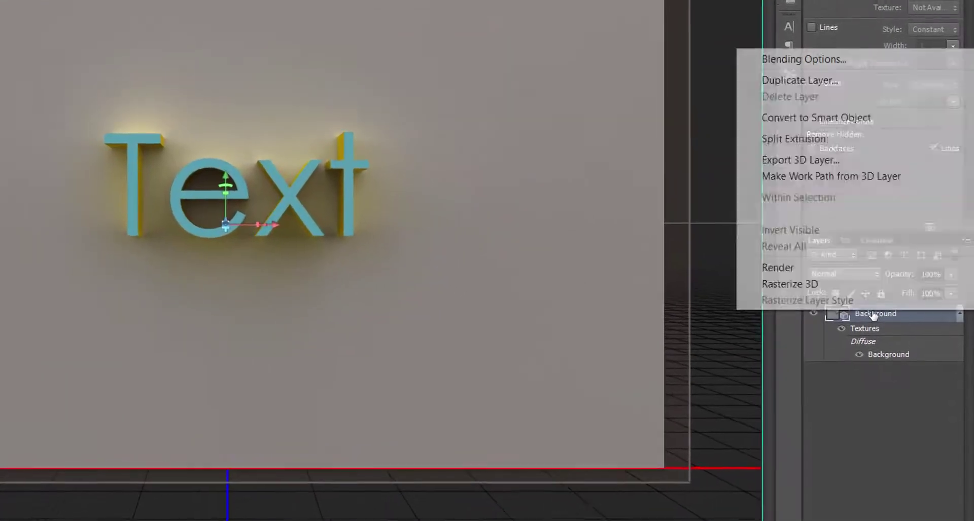
pyautogui.click(818, 284)
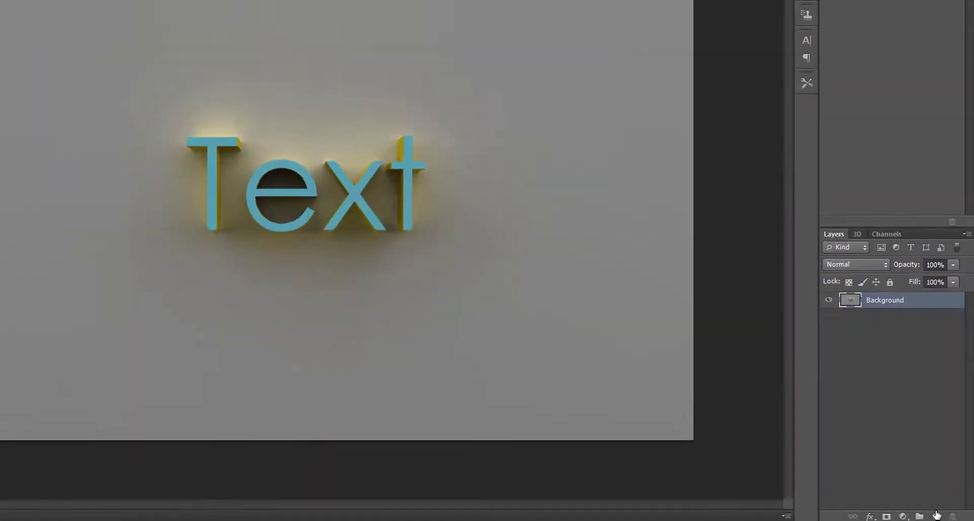
# Add Layer 1, Magic Wand-select the T, e, x, t front faces, and paste them onto Layer 1.
pyautogui.click(925, 514)
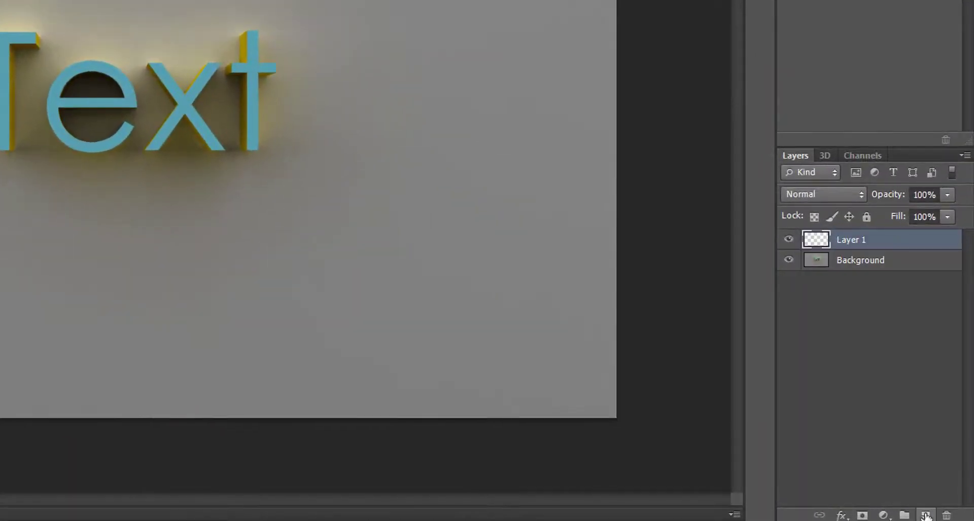
pyautogui.click(835, 261)
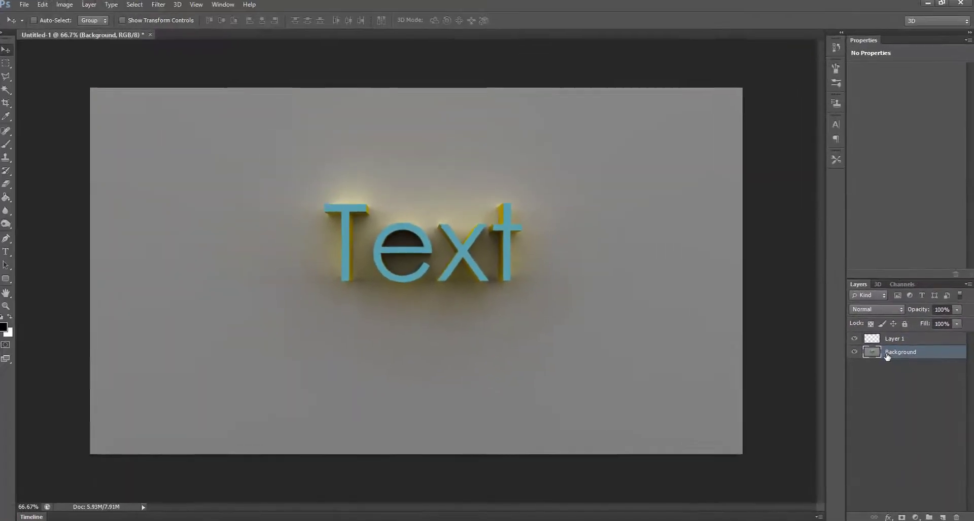
pyautogui.click(10, 91)
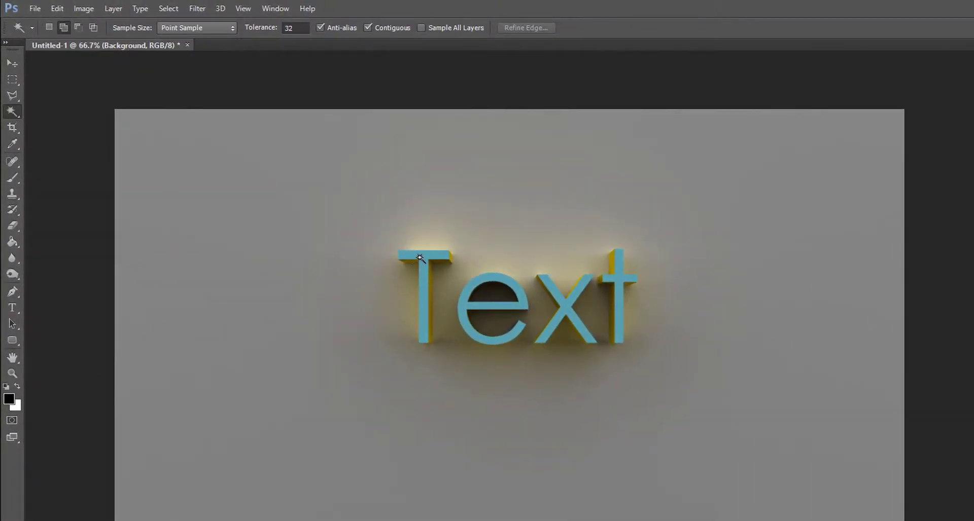
pyautogui.click(419, 257)
pyautogui.click(466, 300)
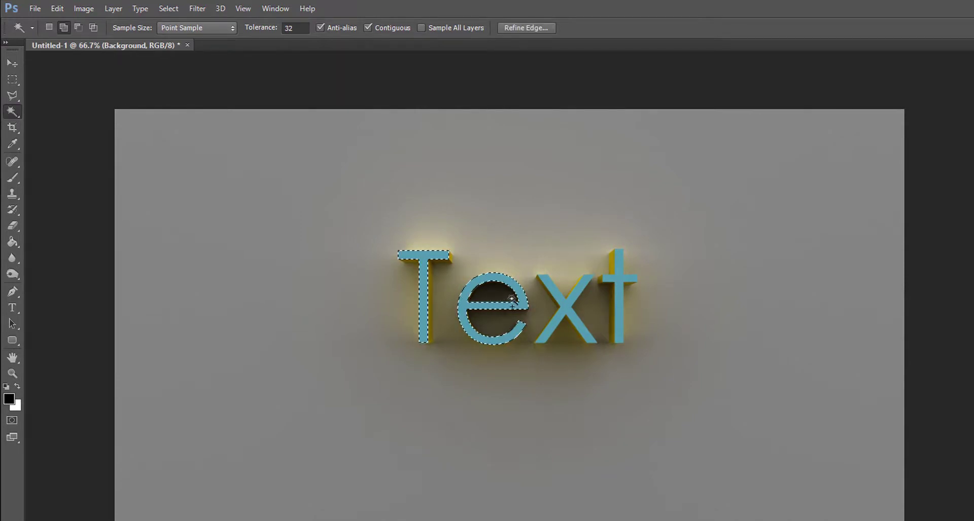
pyautogui.click(568, 310)
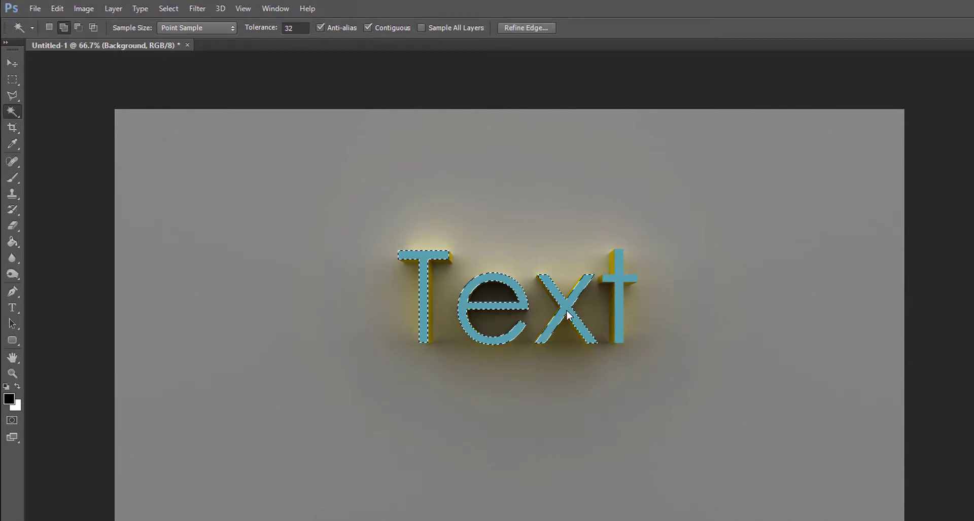
pyautogui.click(611, 288)
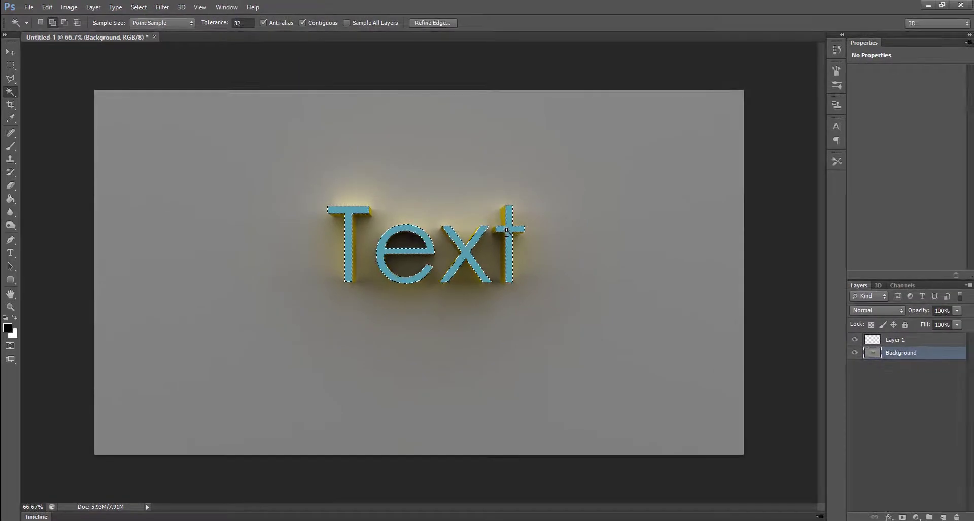
pyautogui.click(878, 341)
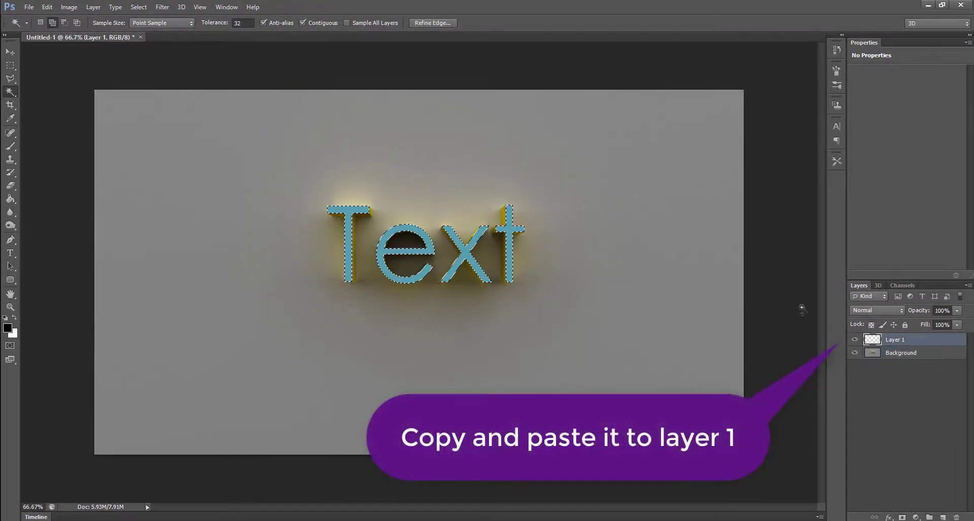
pyautogui.hotkey('ctrl', 'd')
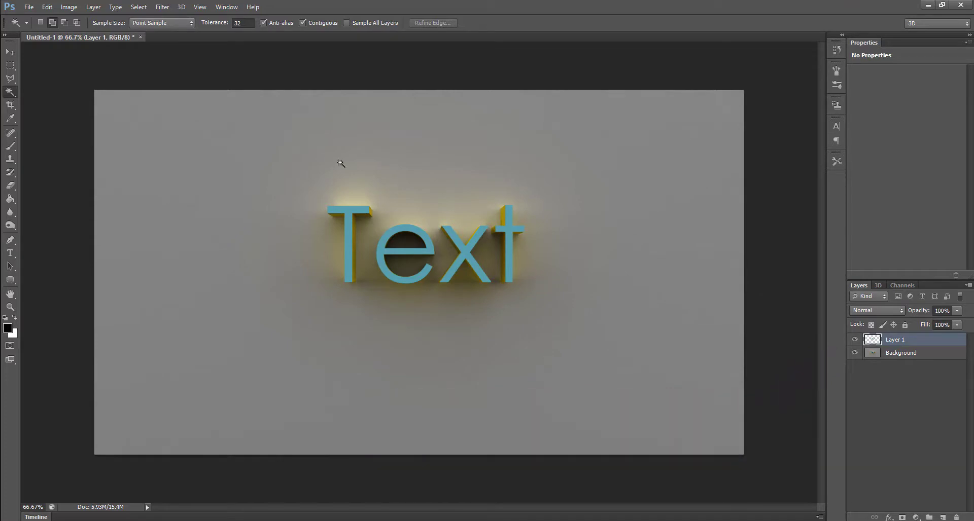
# Select the letter faces on Layer 1 and set the foreground colour to pink #f14783.
pyautogui.click(347, 213)
pyautogui.click(433, 252)
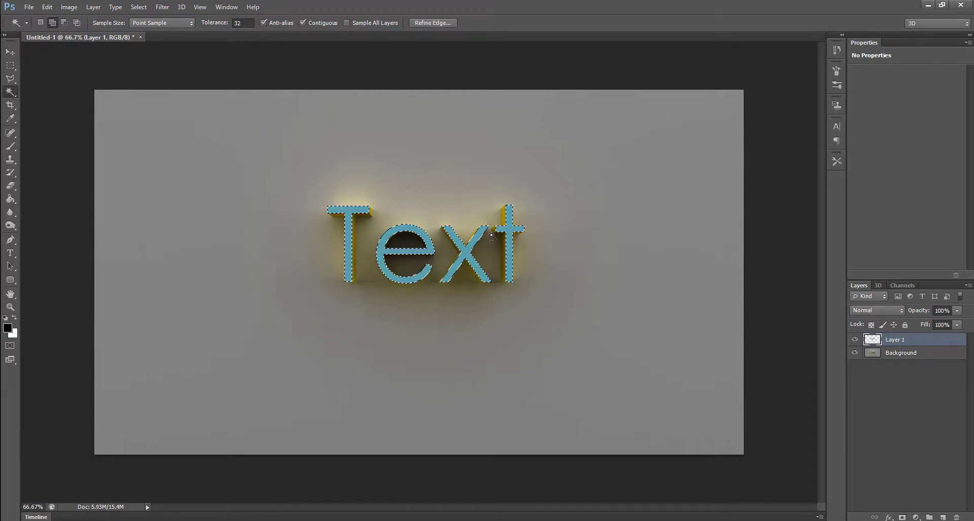
pyautogui.click(7, 328)
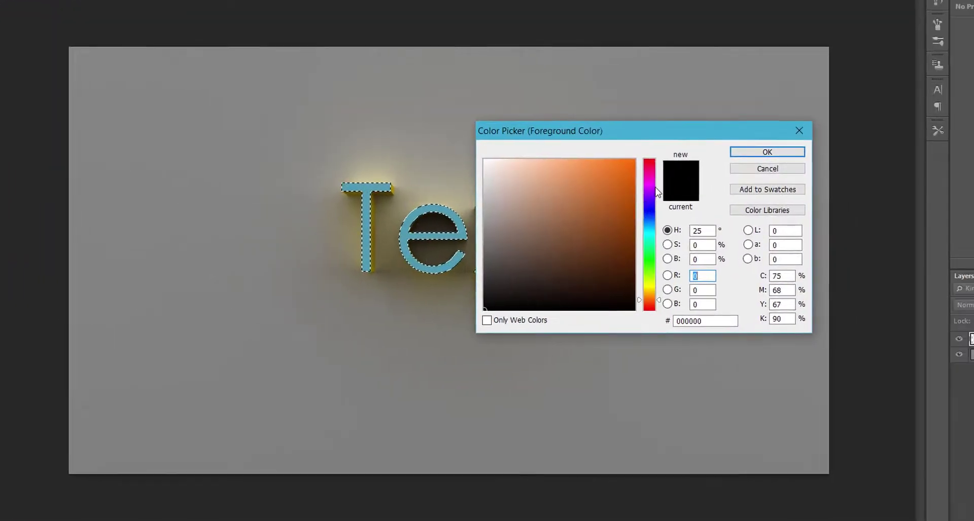
pyautogui.click(590, 199)
pyautogui.click(555, 193)
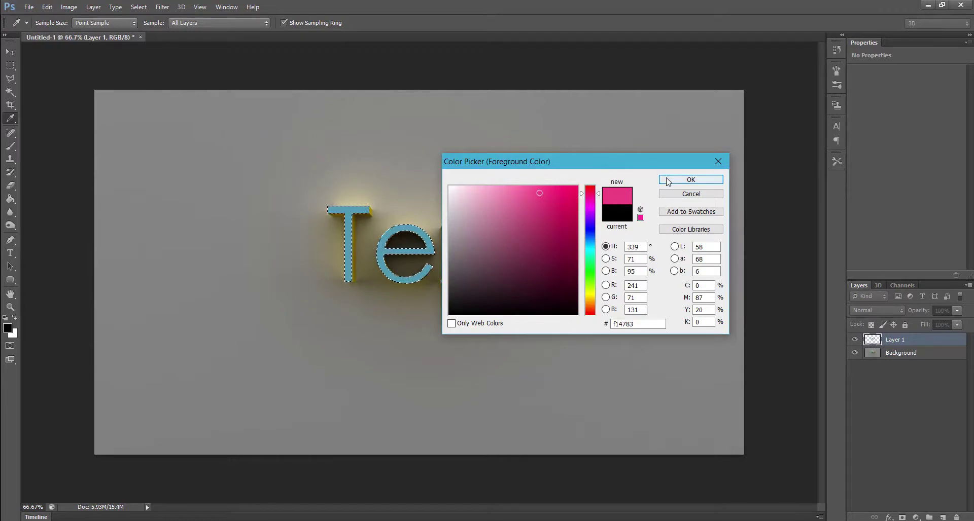
pyautogui.click(666, 179)
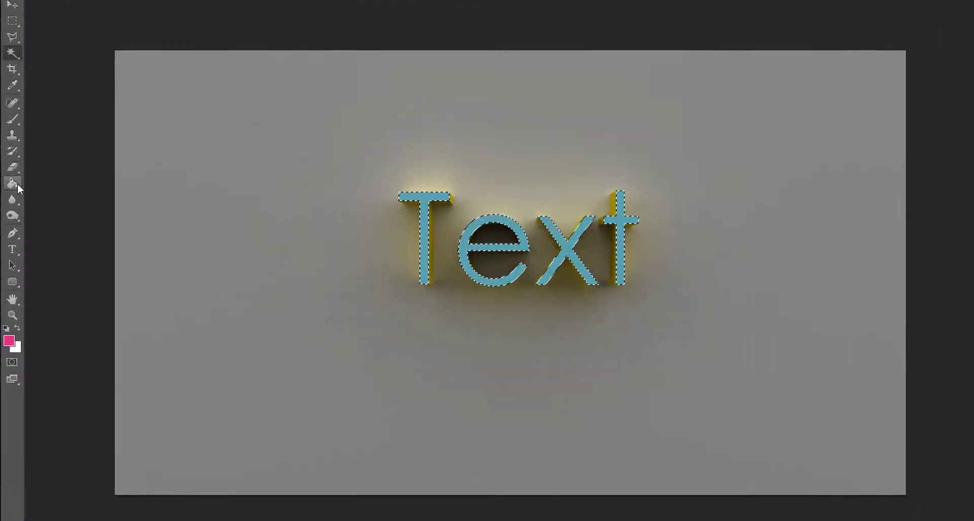
# Paint Bucket fill the T, e, x and t faces with the pink foreground colour.
pyautogui.click(10, 199)
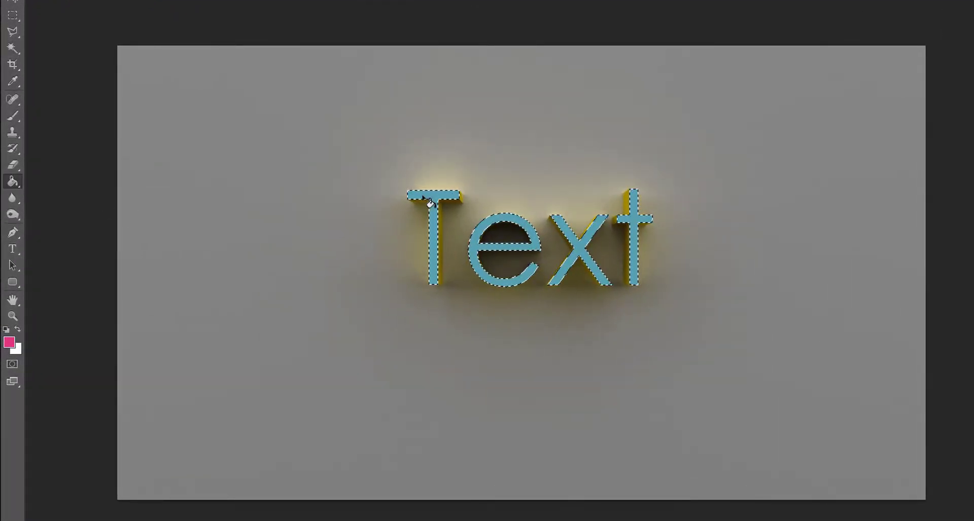
pyautogui.click(432, 229)
pyautogui.click(479, 253)
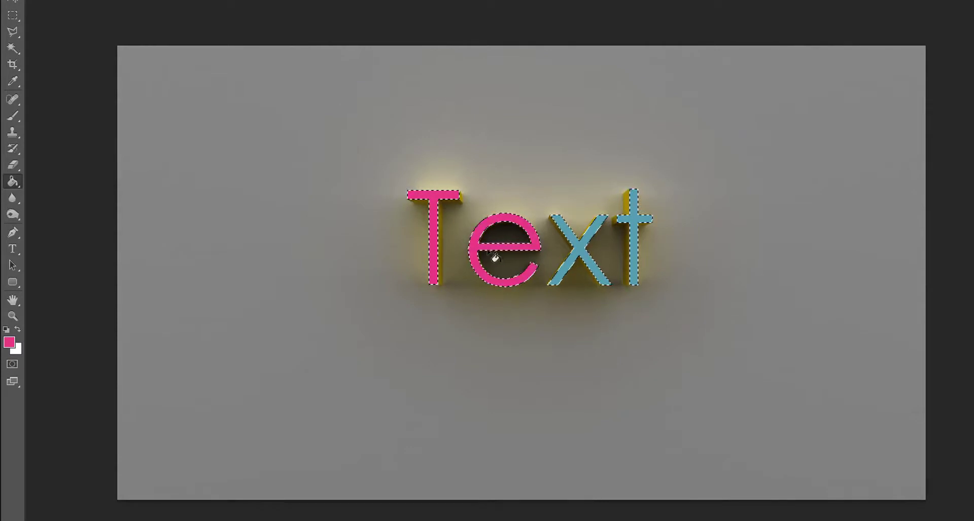
pyautogui.click(582, 258)
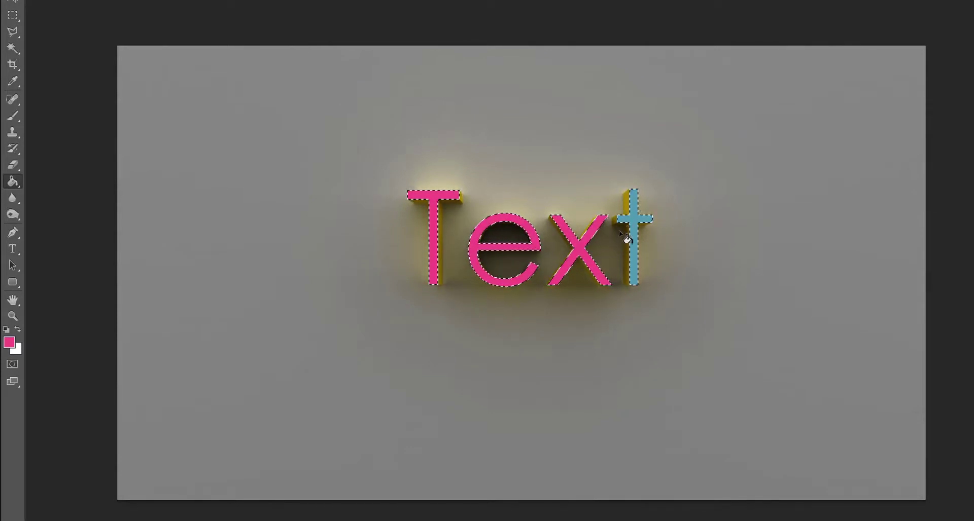
pyautogui.click(636, 226)
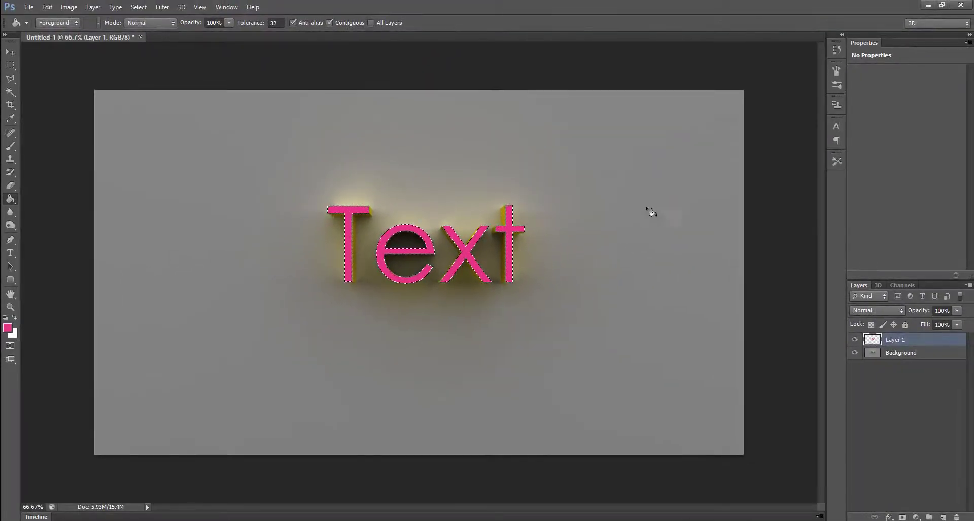
# Select the Background layer and deselect everything.
pyautogui.click(872, 353)
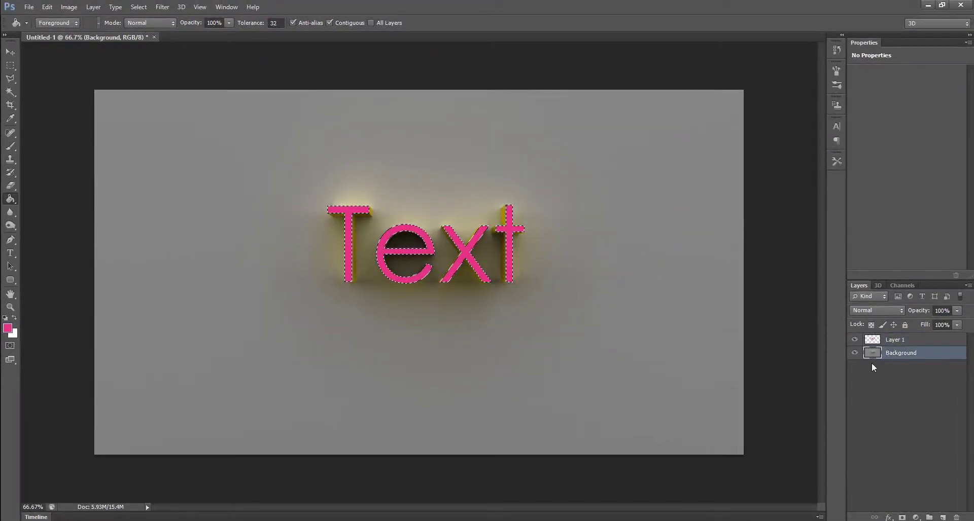
pyautogui.click(138, 7)
pyautogui.click(147, 31)
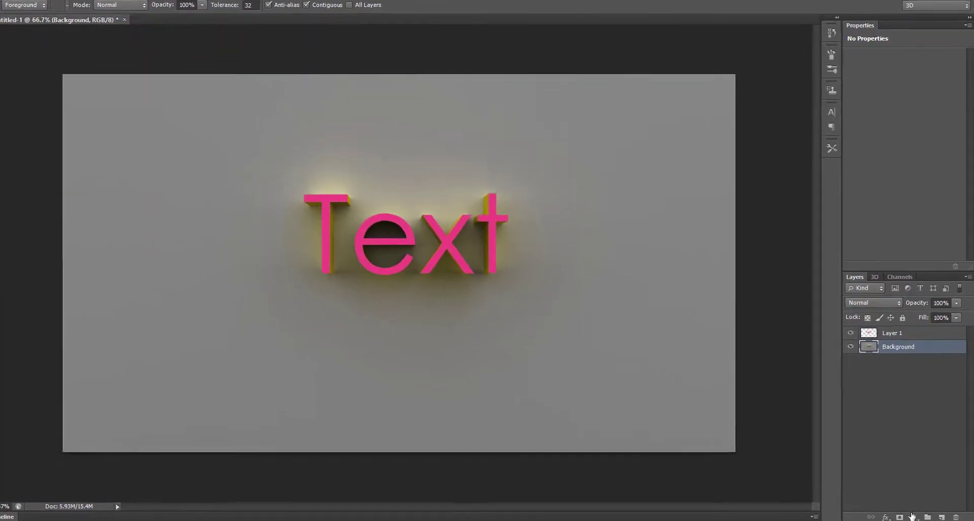
# Add a Color Balance adjustment layer with midtones about +61, −31, +35 above Background.
pyautogui.click(915, 517)
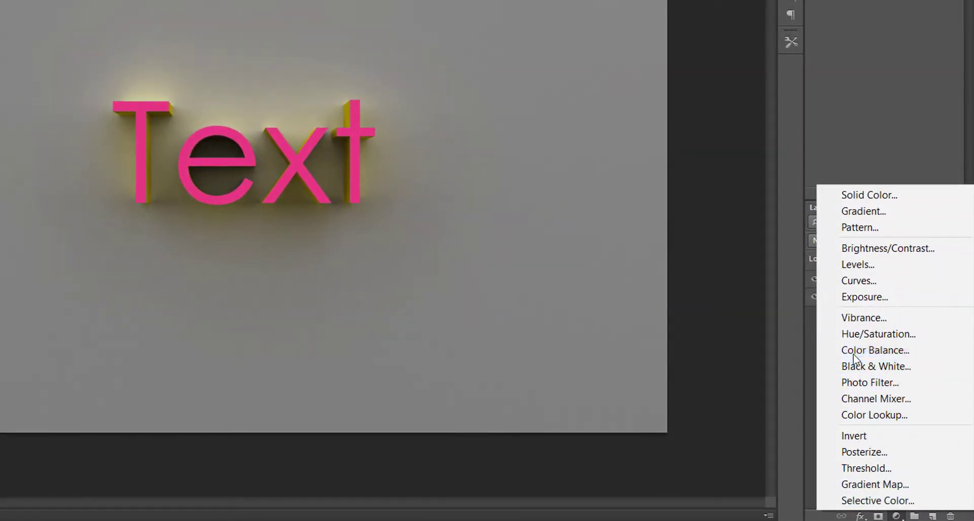
pyautogui.click(854, 354)
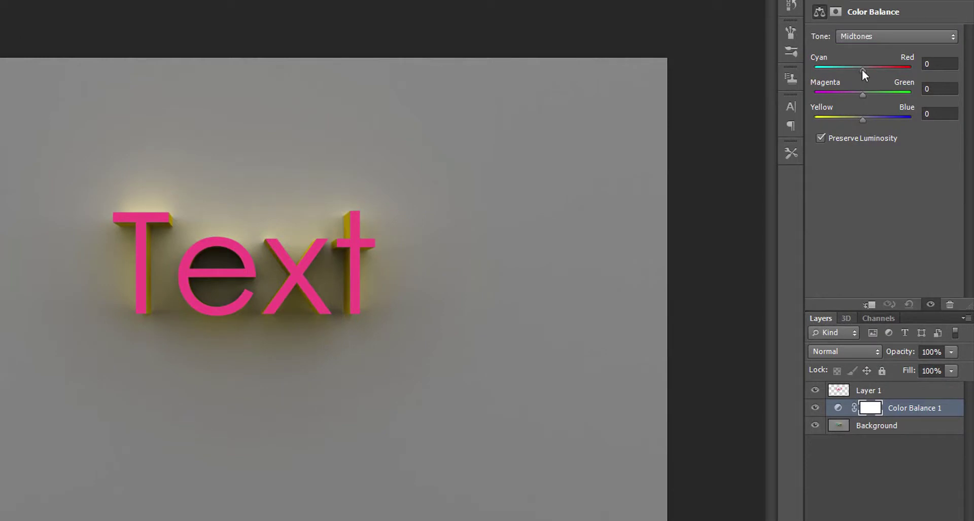
pyautogui.moveTo(862, 69)
pyautogui.mouseDown()
pyautogui.moveTo(839, 77)
pyautogui.moveTo(875, 75)
pyautogui.moveTo(844, 96)
pyautogui.moveTo(873, 129)
pyautogui.moveTo(835, 127)
pyautogui.moveTo(881, 126)
pyautogui.mouseUp()
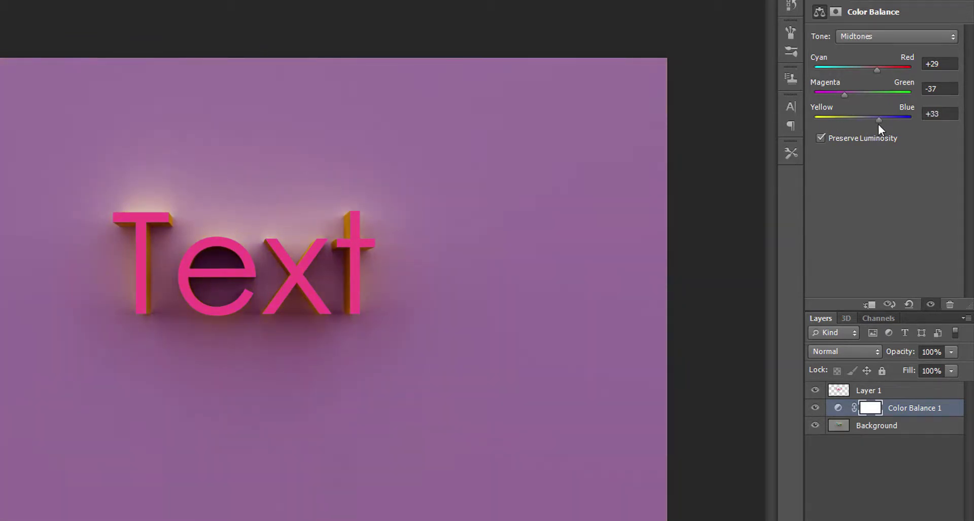
pyautogui.moveTo(877, 125)
pyautogui.mouseDown()
pyautogui.moveTo(896, 130)
pyautogui.moveTo(879, 126)
pyautogui.mouseUp()
pyautogui.moveTo(844, 96); pyautogui.dragTo(847, 98)
pyautogui.moveTo(884, 69)
pyautogui.mouseDown()
pyautogui.moveTo(896, 71)
pyautogui.moveTo(883, 72)
pyautogui.mouseUp()
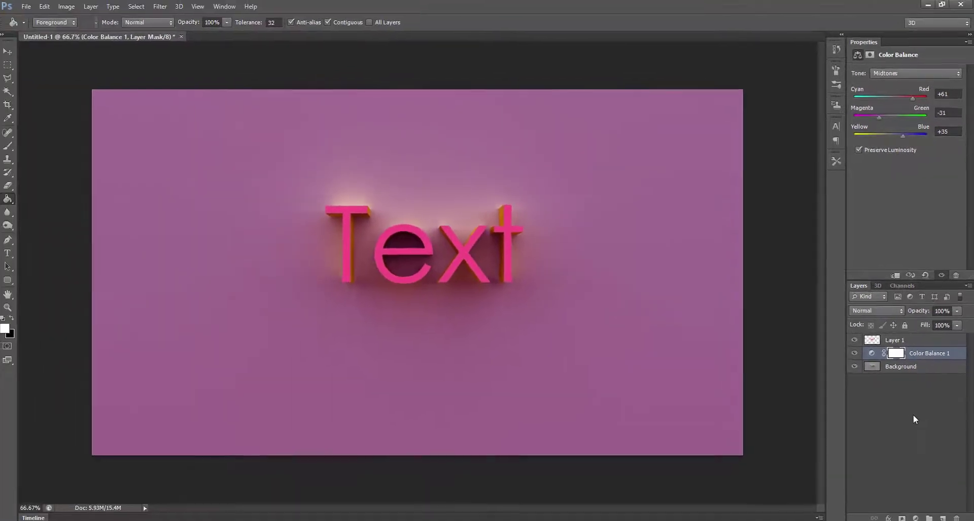
pyautogui.click(909, 411)
# Add a Levels adjustment layer above Background with input levels 0, 0.77 and 208.
pyautogui.click(897, 367)
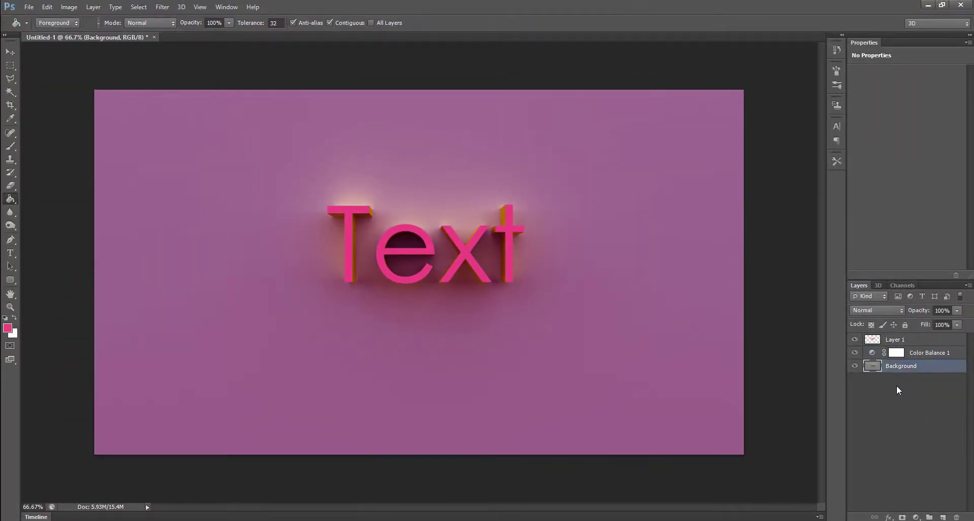
pyautogui.click(915, 518)
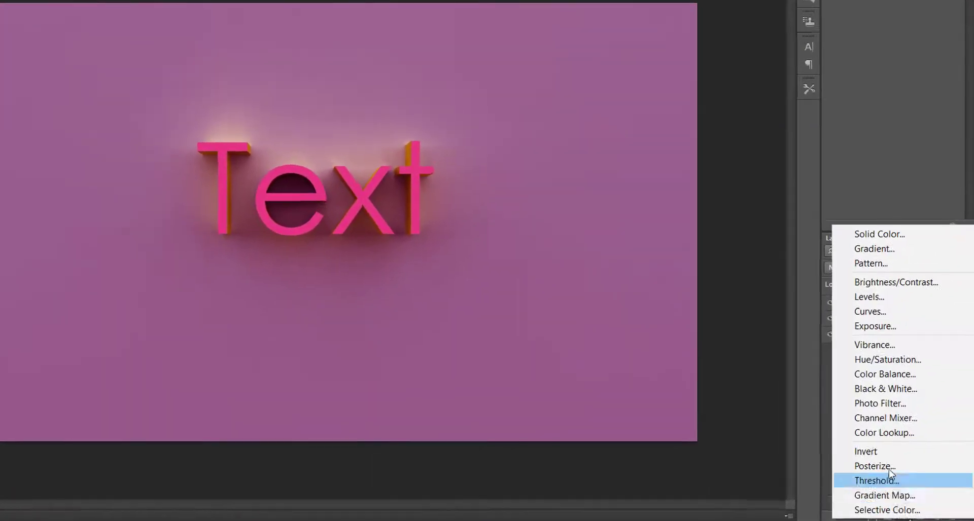
pyautogui.click(860, 278)
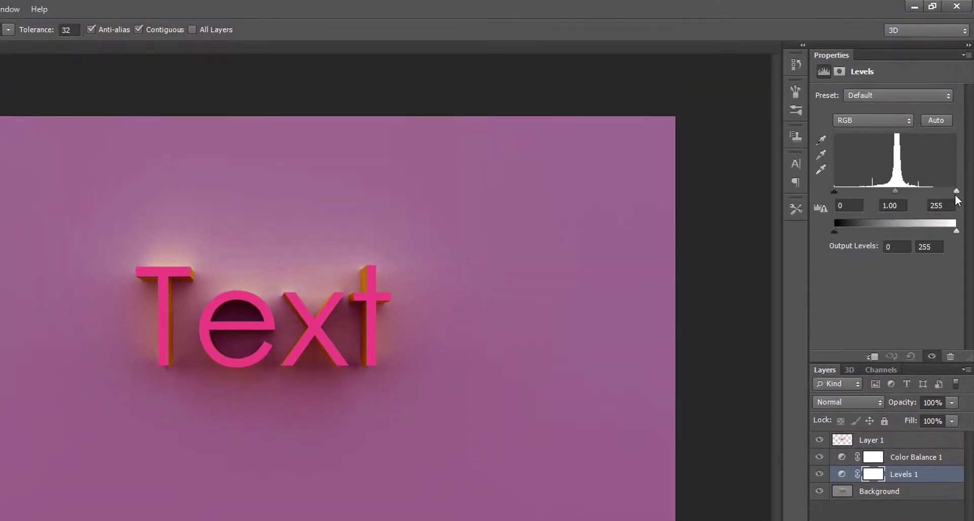
pyautogui.moveTo(956, 195); pyautogui.dragTo(934, 189)
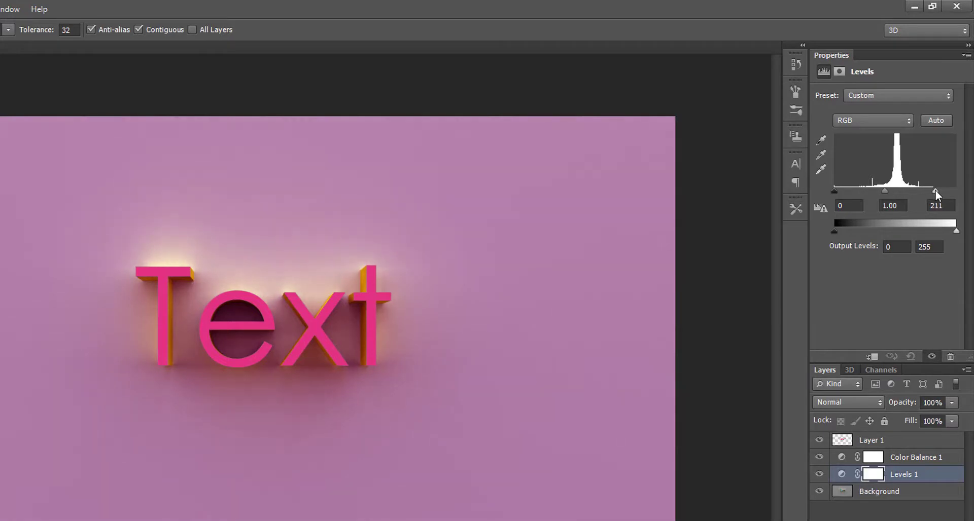
pyautogui.moveTo(935, 190); pyautogui.dragTo(932, 190)
pyautogui.moveTo(882, 194); pyautogui.dragTo(894, 201)
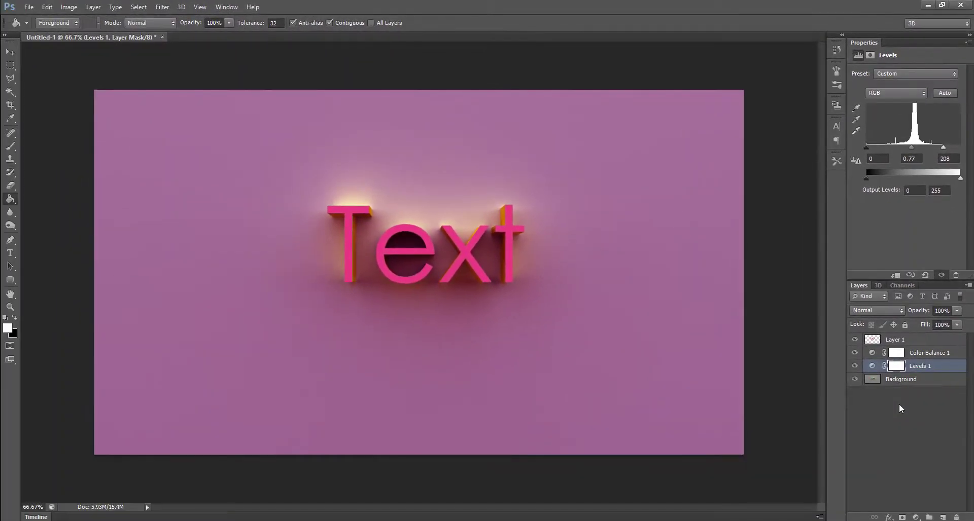
pyautogui.click(899, 405)
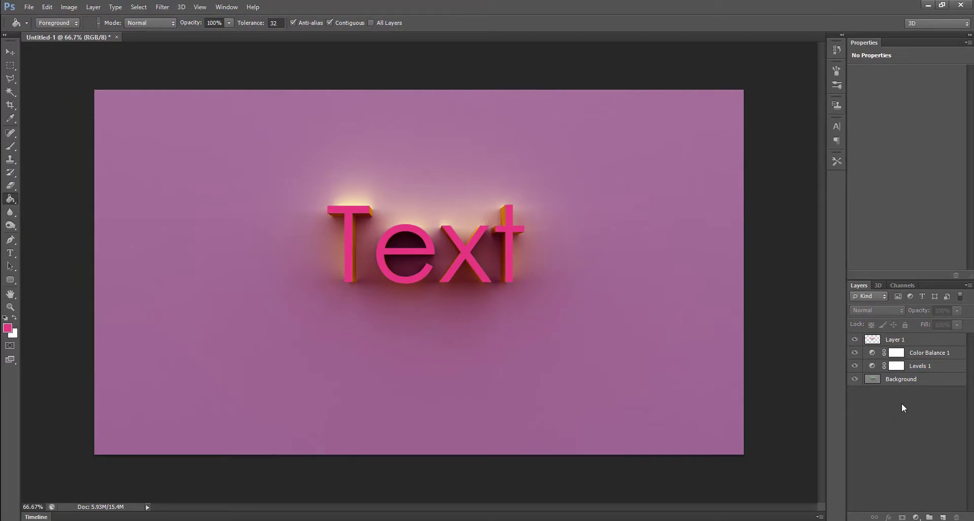
# Draw a text box below the 3D title and type 'Create your own'.
pyautogui.press('v')
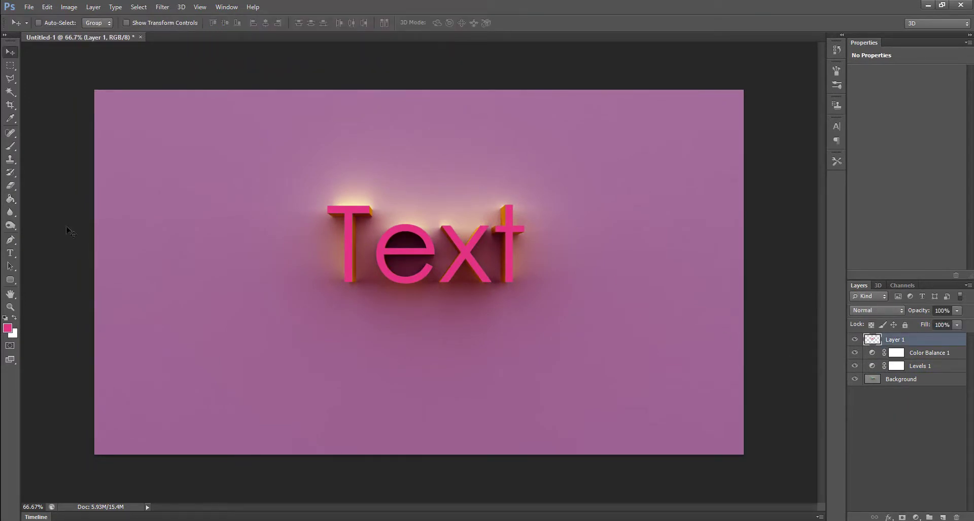
pyautogui.click(15, 253)
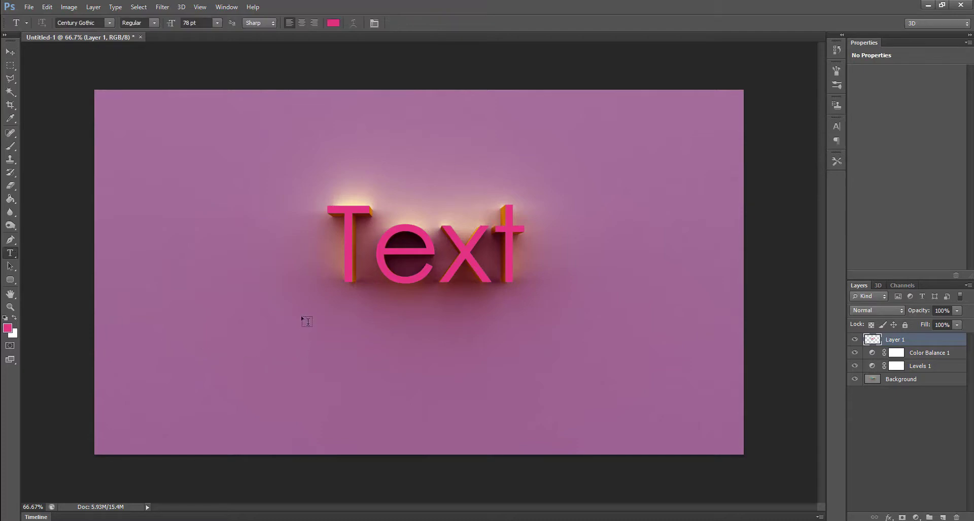
pyautogui.moveTo(298, 310); pyautogui.dragTo(425, 345)
pyautogui.moveTo(539, 362); pyautogui.dragTo(539, 360)
pyautogui.write('Creatw your')
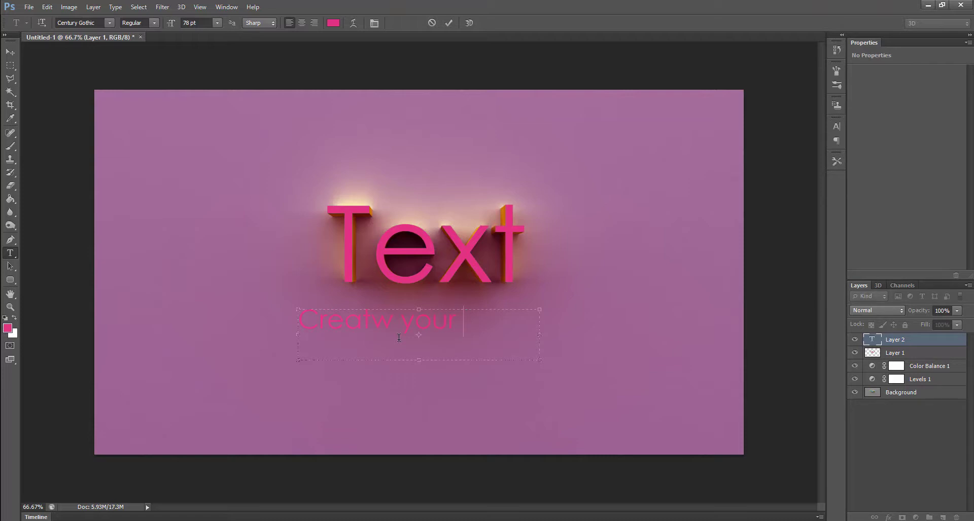
pyautogui.write('own')
# Correct the 'Creatw' typo and colour the whole subtitle a lighter pink.
pyautogui.hotkey('ctrl', 'a')
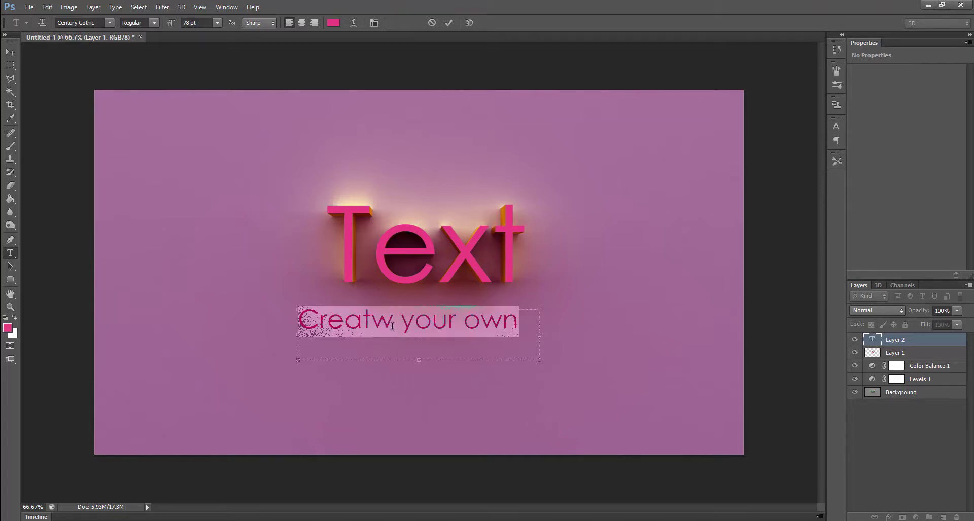
pyautogui.click(392, 326)
pyautogui.write('e')
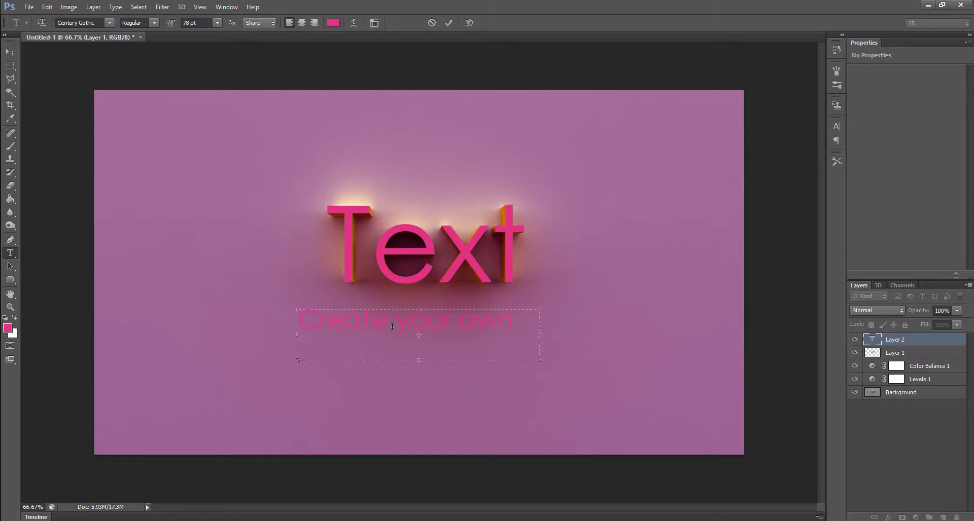
pyautogui.hotkey('ctrl', 'a')
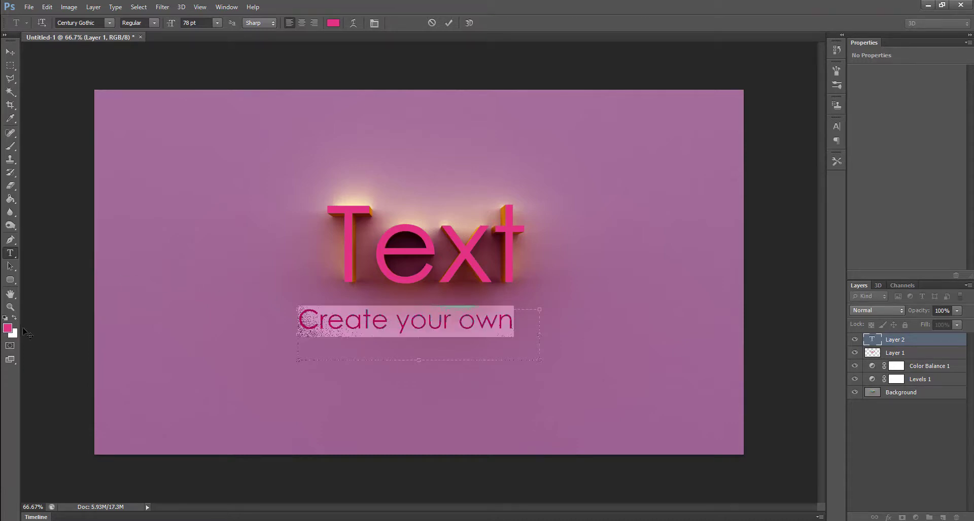
pyautogui.click(8, 328)
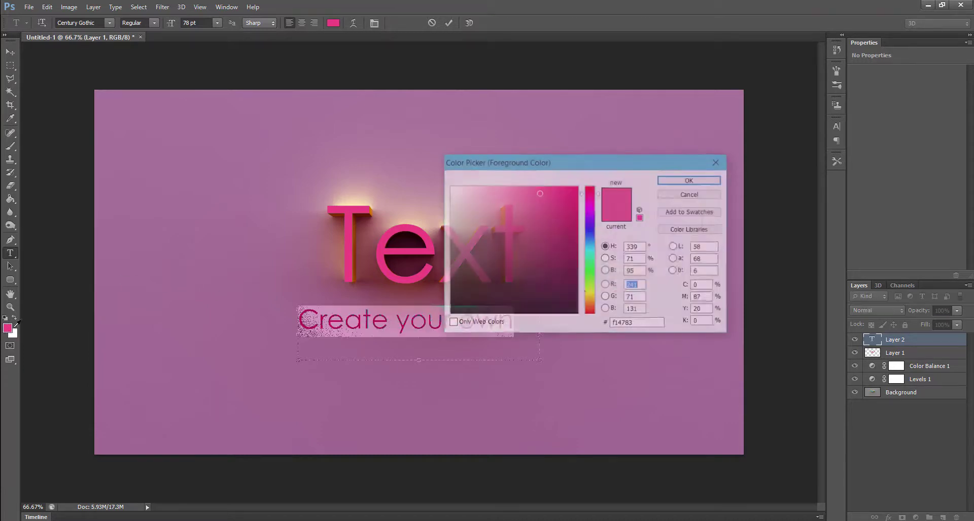
pyautogui.click(512, 193)
pyautogui.click(669, 180)
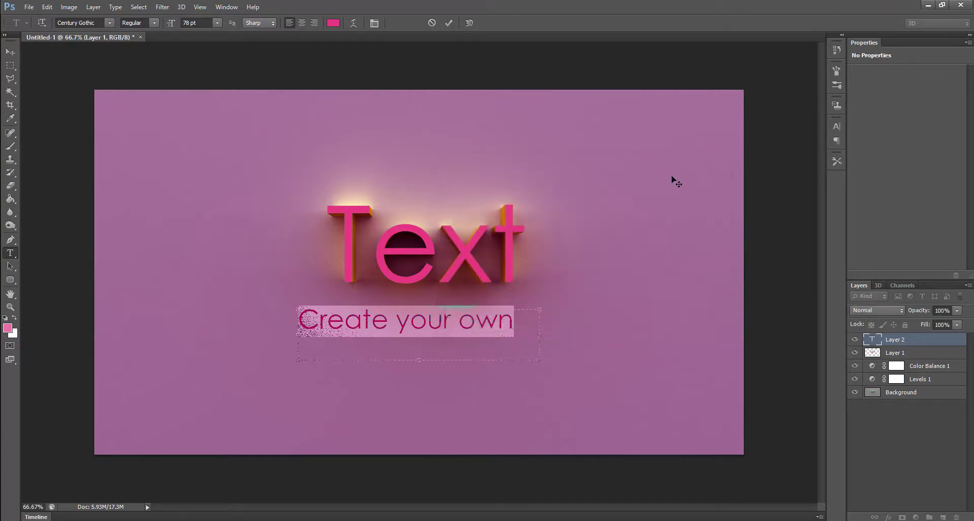
# Commit the subtitle and centre it beneath the Text lettering.
pyautogui.click(10, 52)
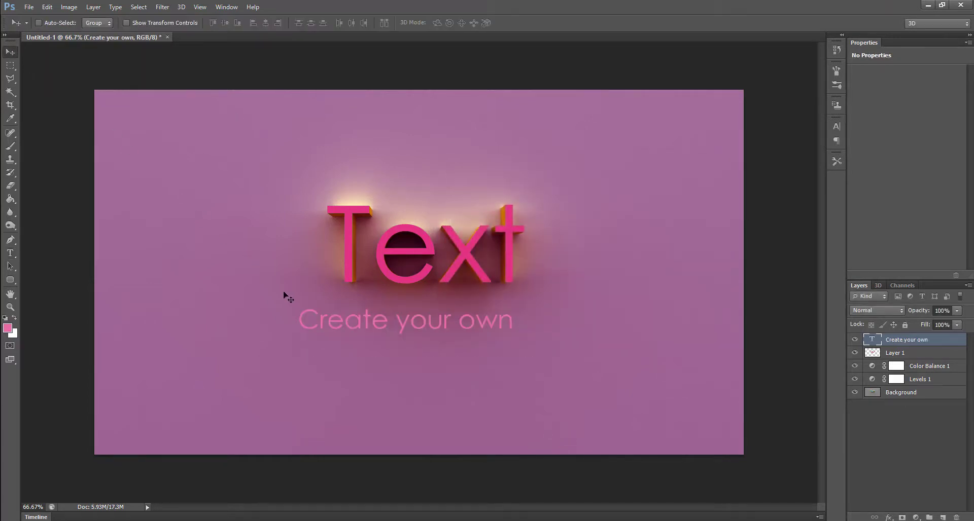
pyautogui.moveTo(315, 330); pyautogui.dragTo(337, 333)
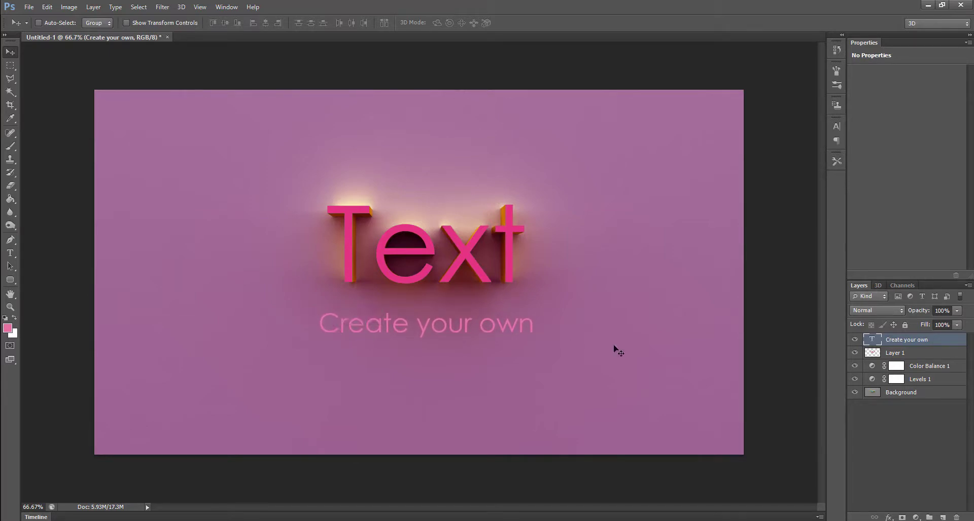
pyautogui.moveTo(430, 333); pyautogui.dragTo(427, 331)
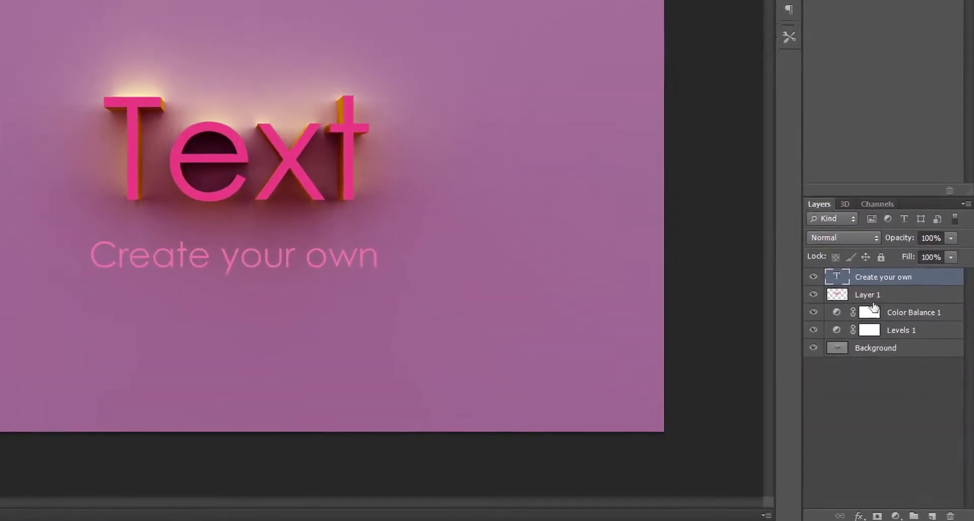
# On Layer 1, magic-wand select the pink front faces of T, e, x and t.
pyautogui.click(902, 355)
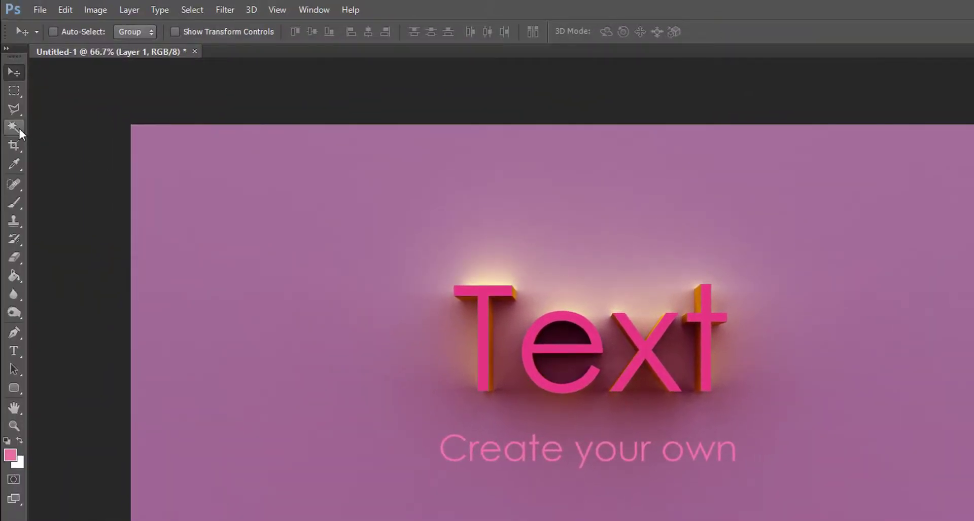
pyautogui.click(18, 128)
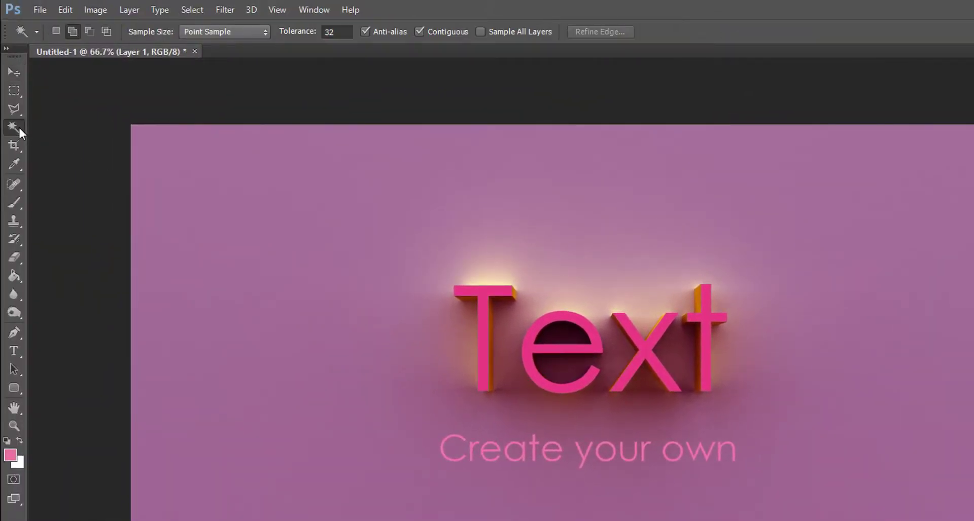
pyautogui.click(477, 293)
pyautogui.click(528, 344)
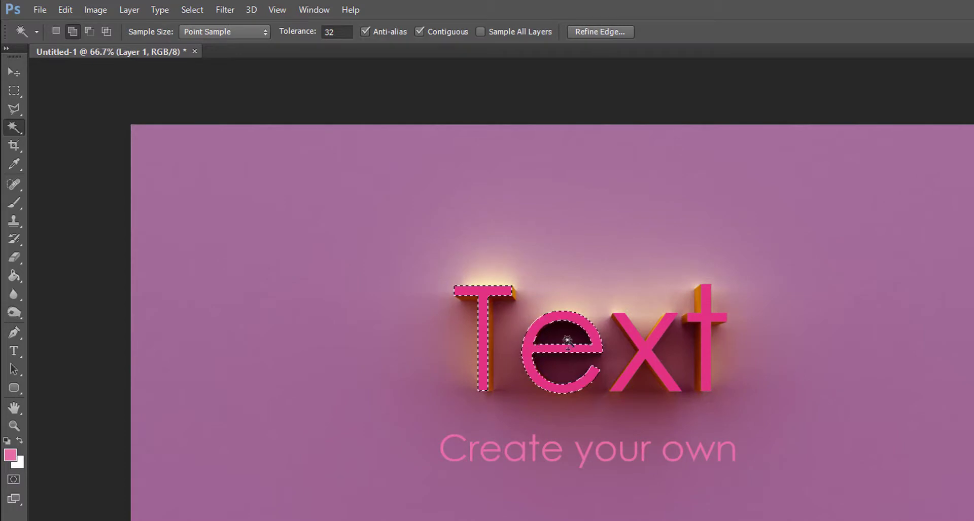
pyautogui.click(644, 348)
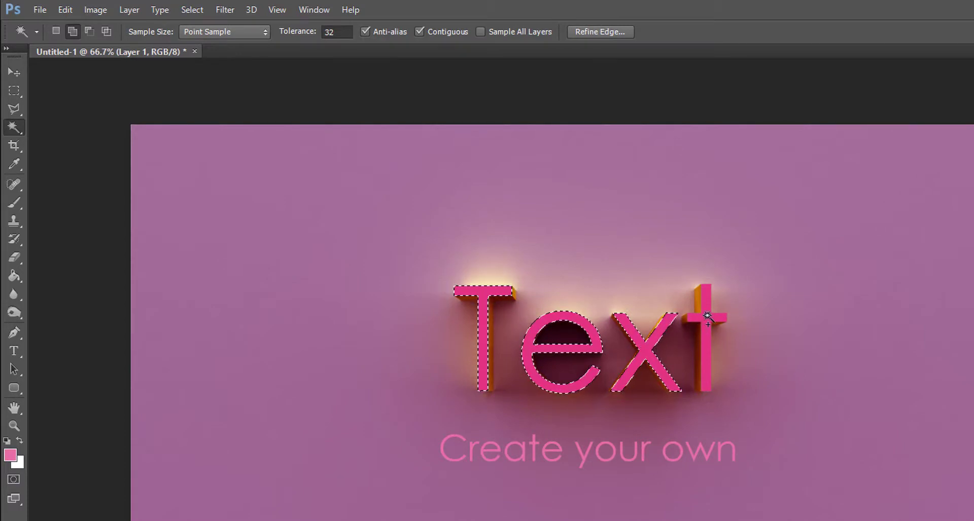
pyautogui.click(708, 316)
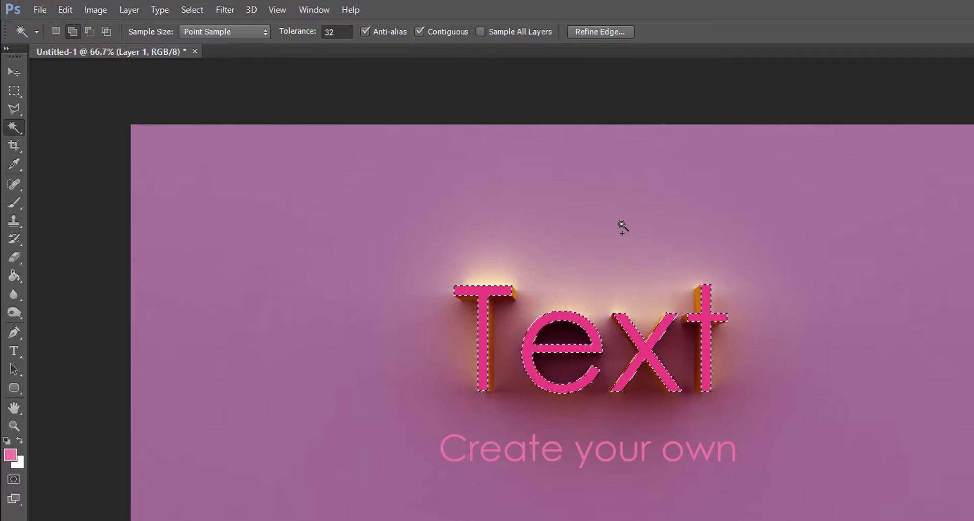
# Contract the letter-face selection by 2 pixels.
pyautogui.click(195, 9)
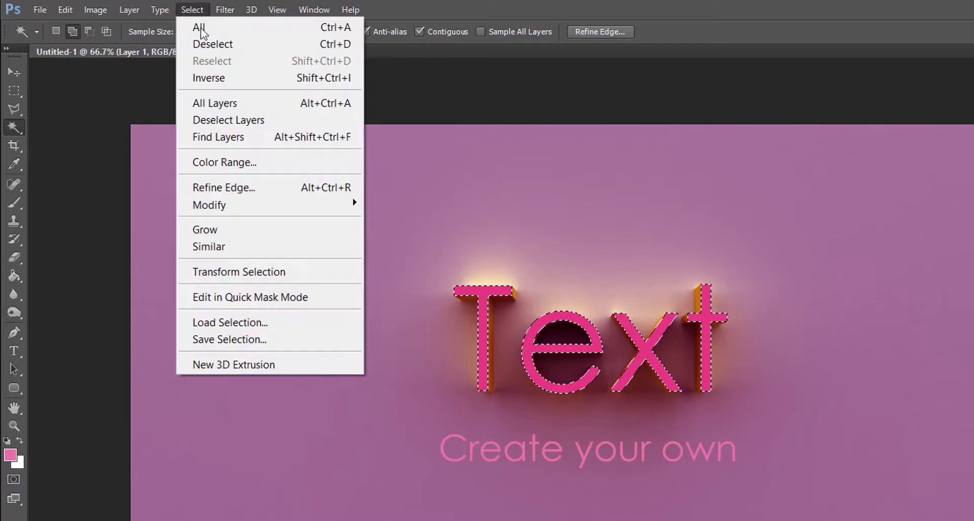
pyautogui.moveTo(229, 205)
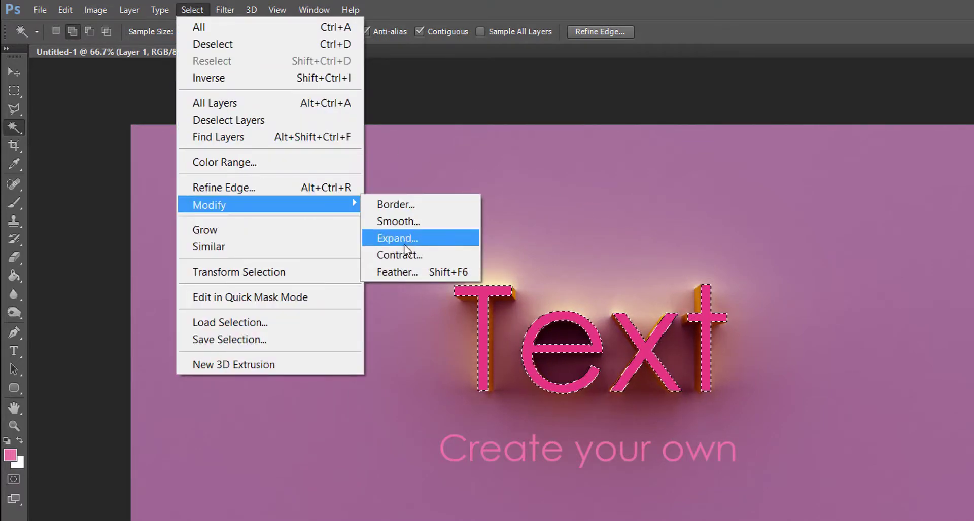
pyautogui.click(400, 251)
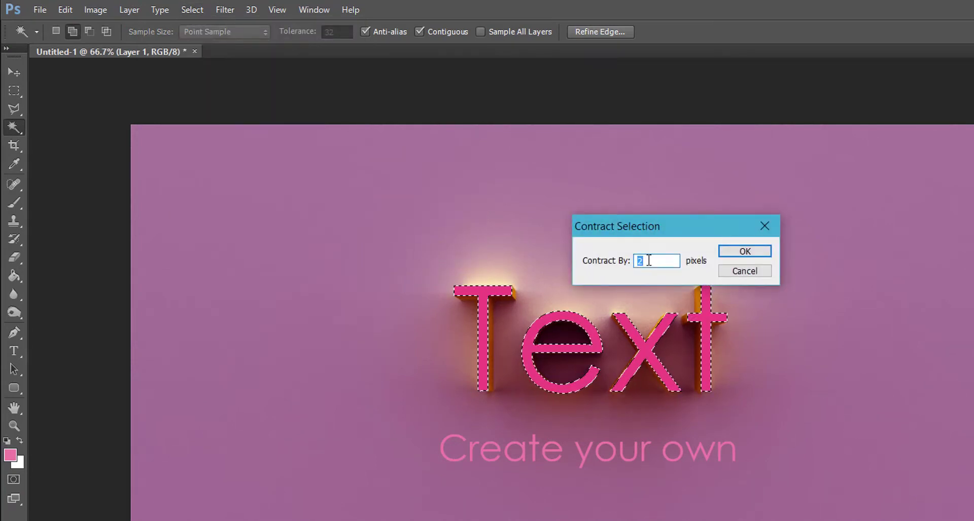
pyautogui.press('BackSpace')
pyautogui.write('2')
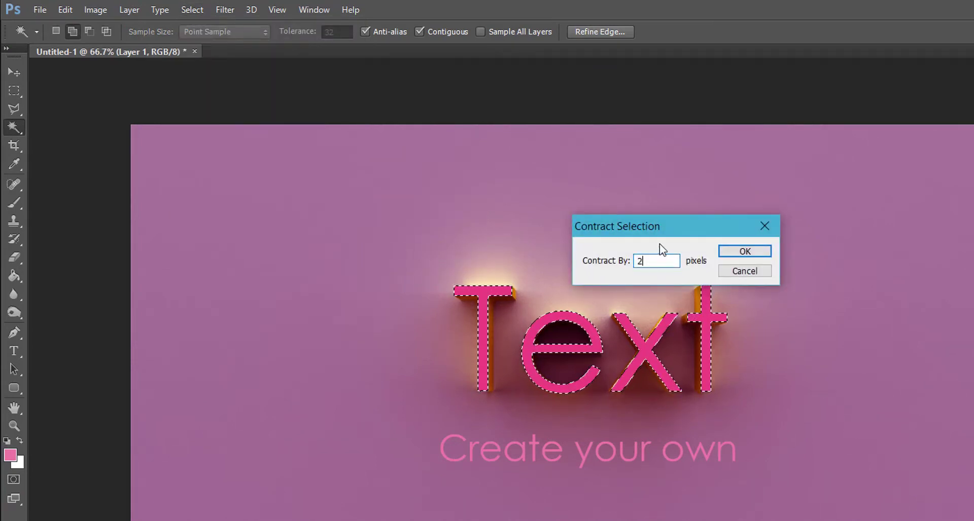
pyautogui.click(723, 251)
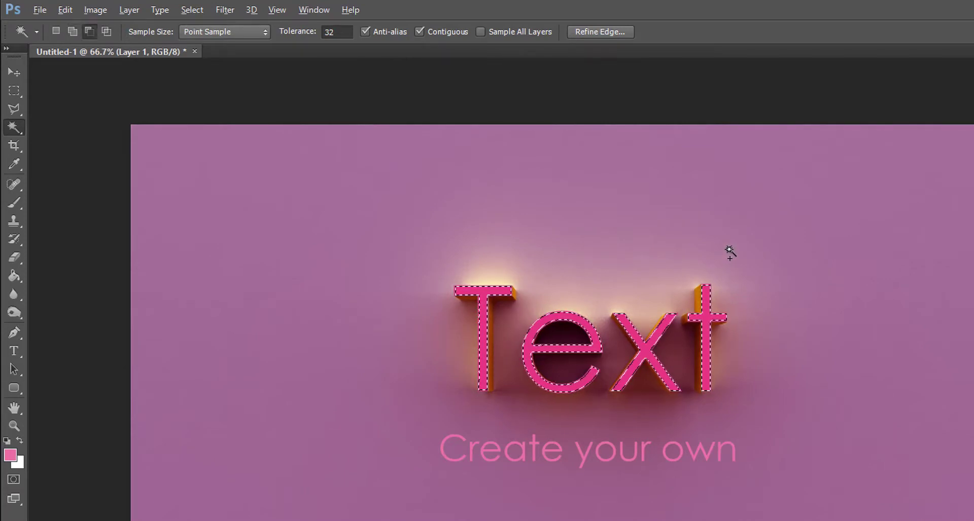
pyautogui.click(192, 16)
# Invert the selection, delete outside the letter faces, deselect, and review Color Balance 1.
pyautogui.click(210, 78)
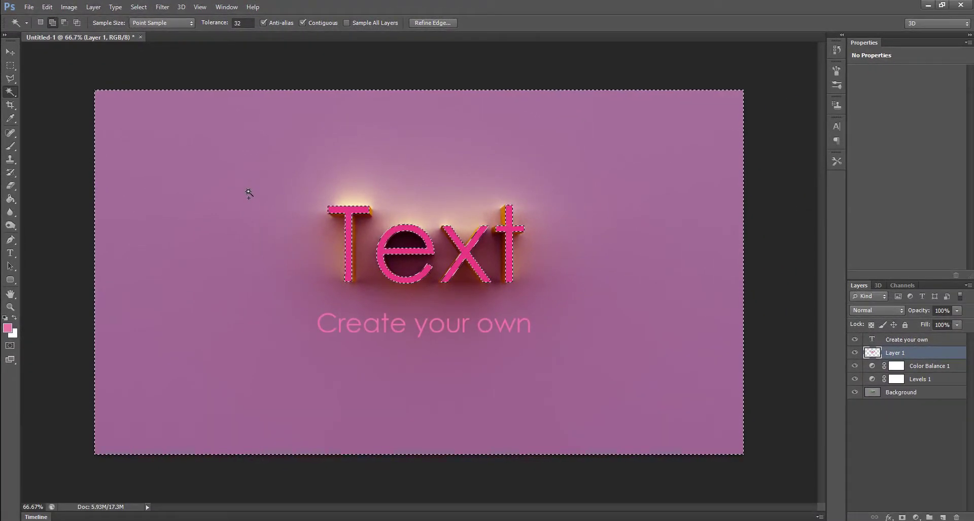
pyautogui.press('Delete')
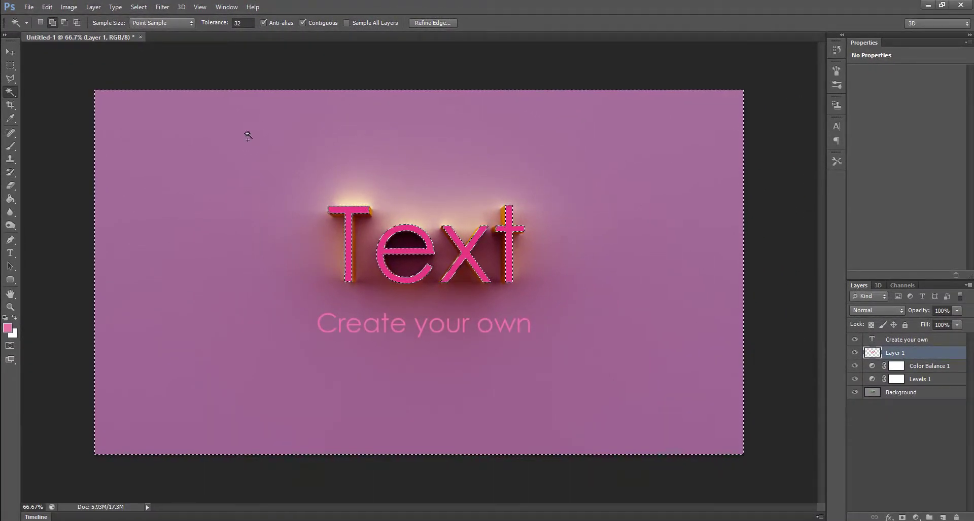
pyautogui.click(138, 7)
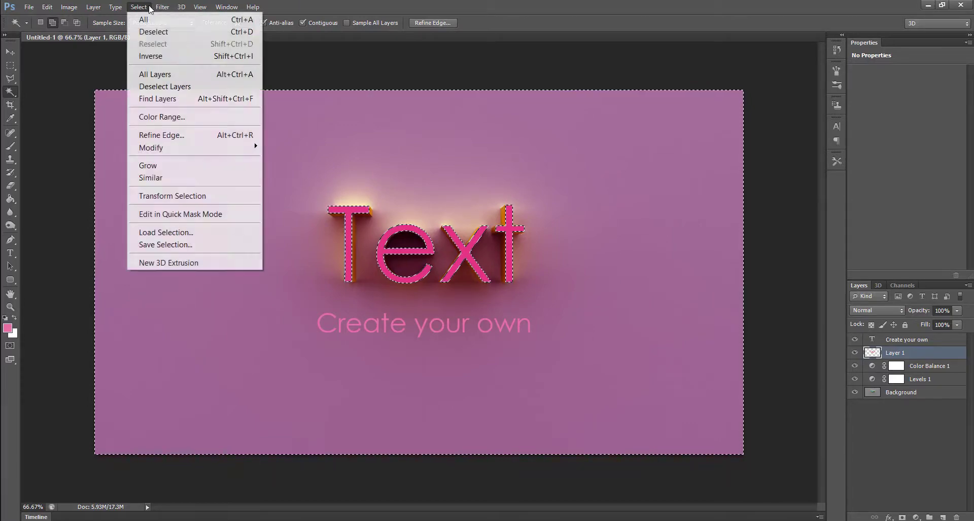
pyautogui.click(152, 32)
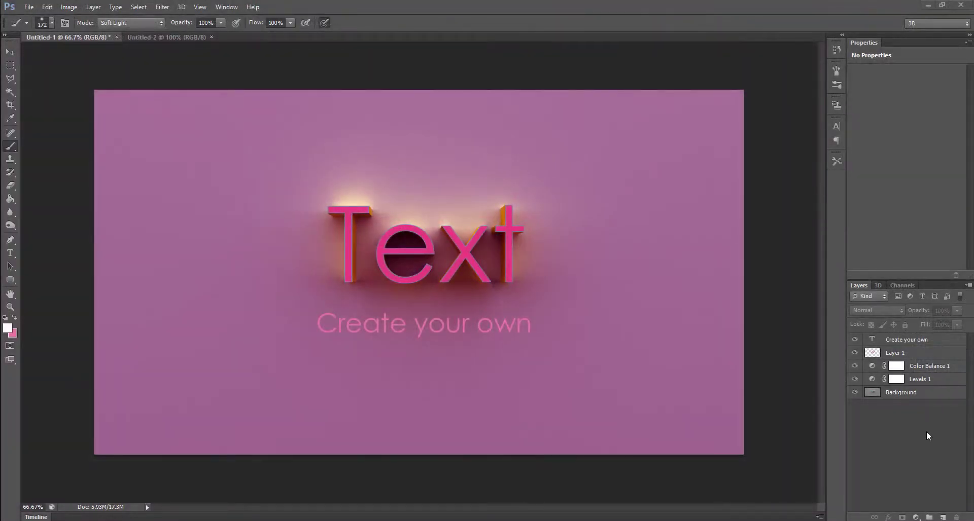
pyautogui.click(926, 366)
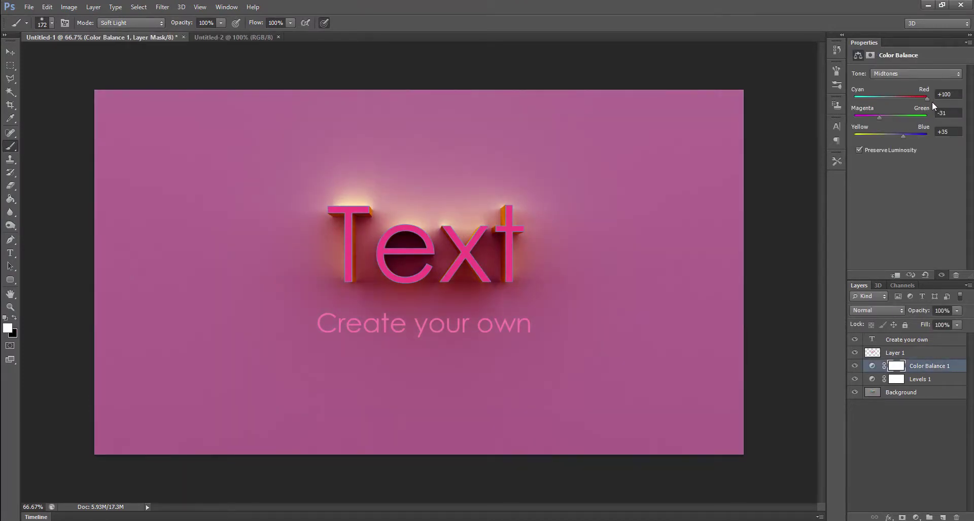
pyautogui.click(911, 453)
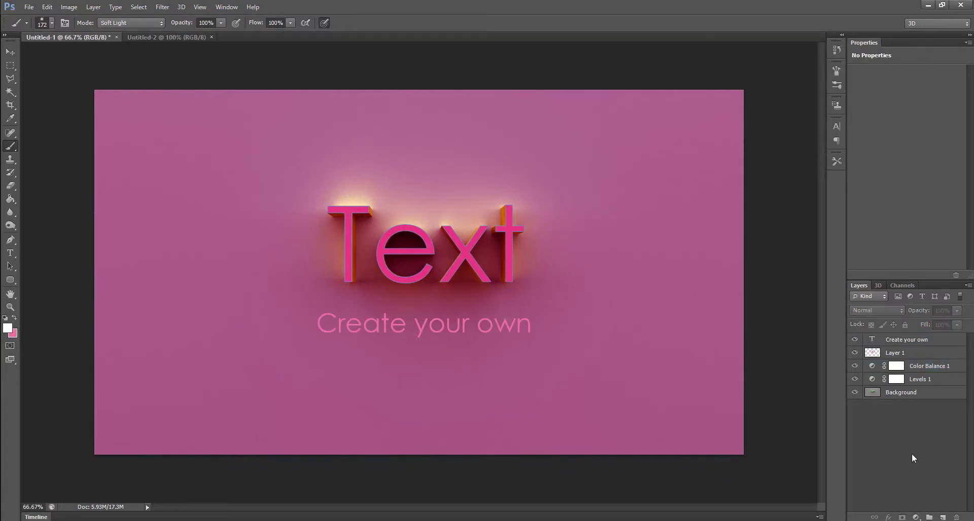